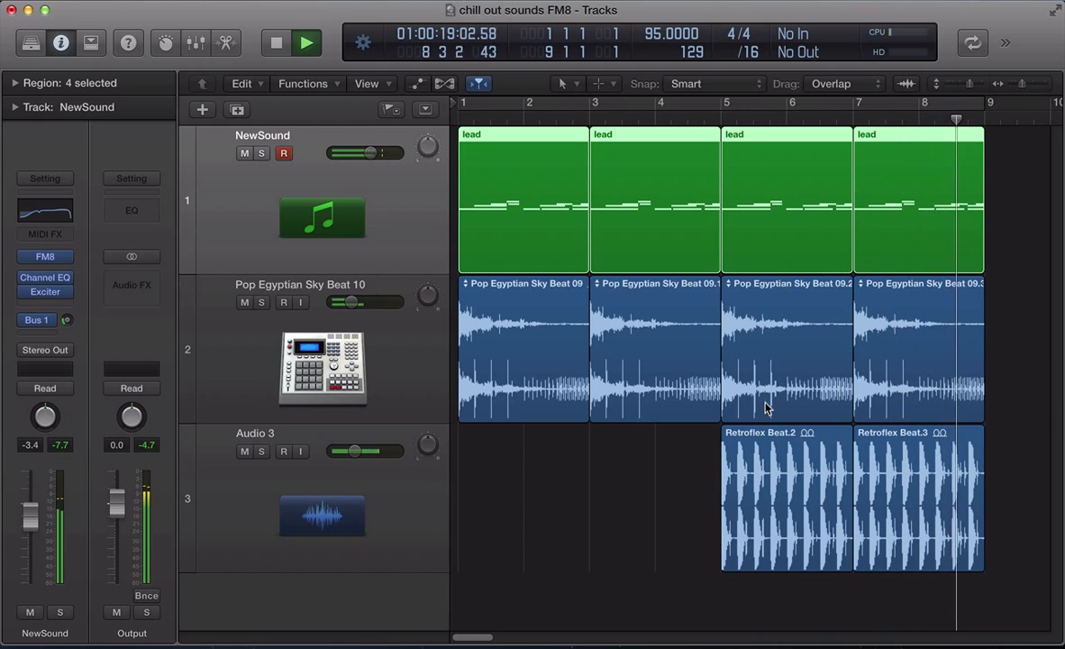
- Return the playhead to the start of the song and open the FM8 instrument on the NewSound track
key("Return")
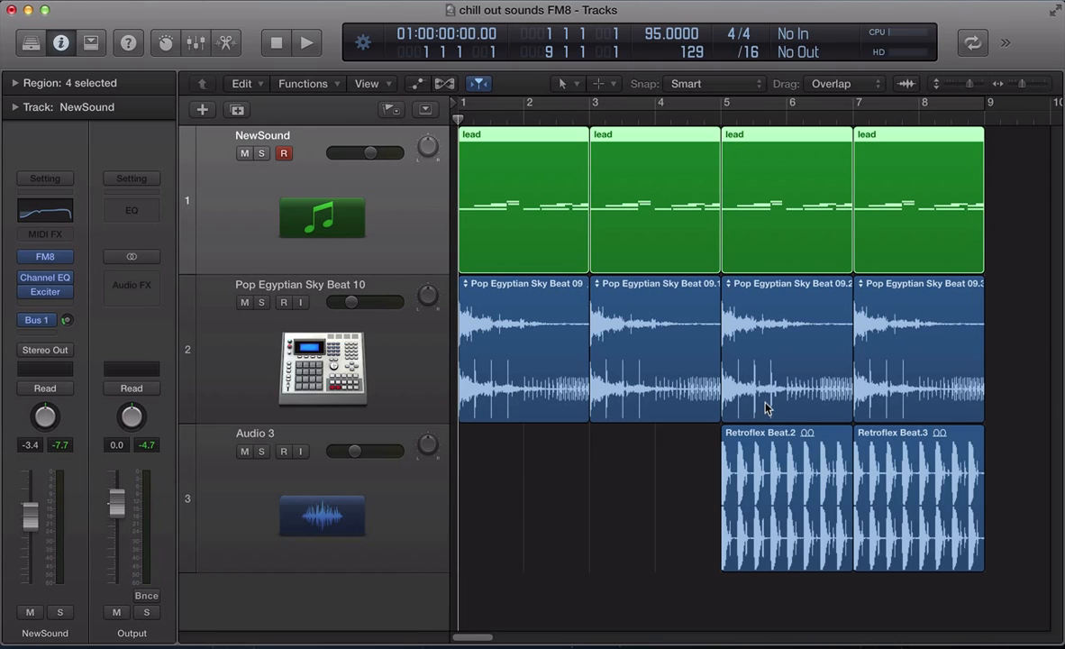
mouse_move(45, 257)
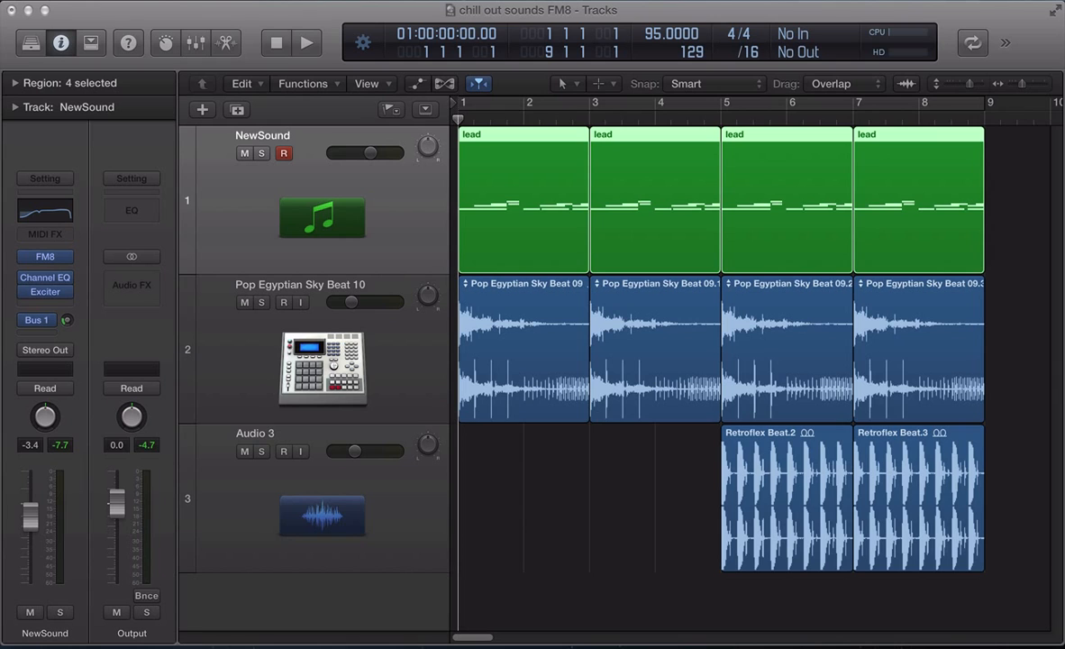
left_click_drag(1064, 203, 772, 89)
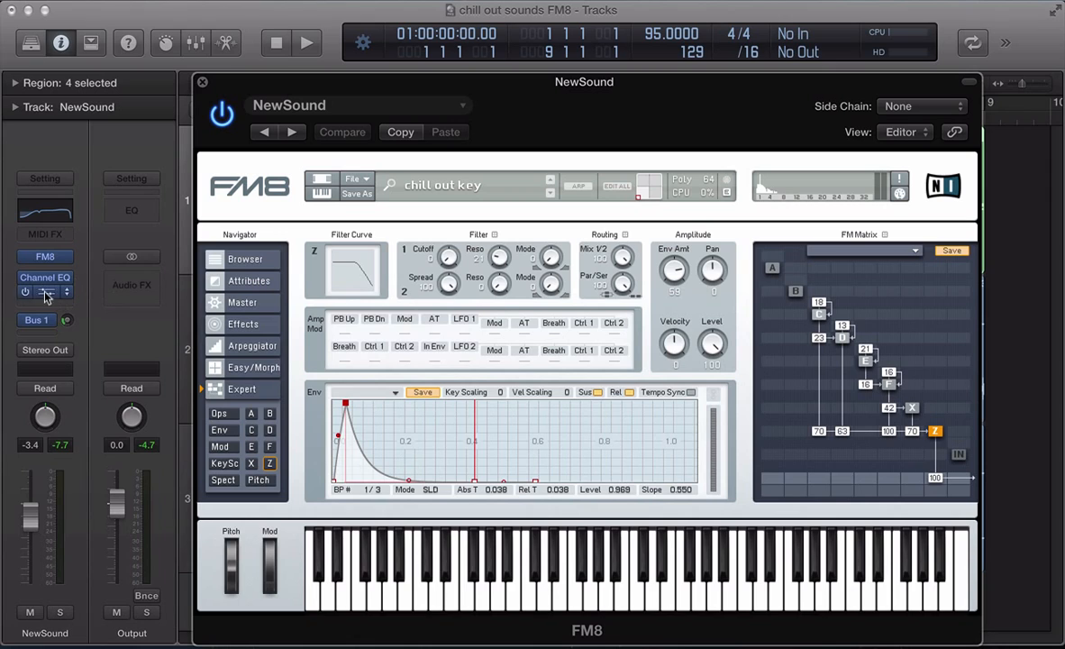
- Bypass the Channel EQ and Exciter effects and the Bus 1 send on the NewSound channel
mouse_move(27, 297)
left_click(23, 281)
left_click(22, 282)
mouse_move(25, 325)
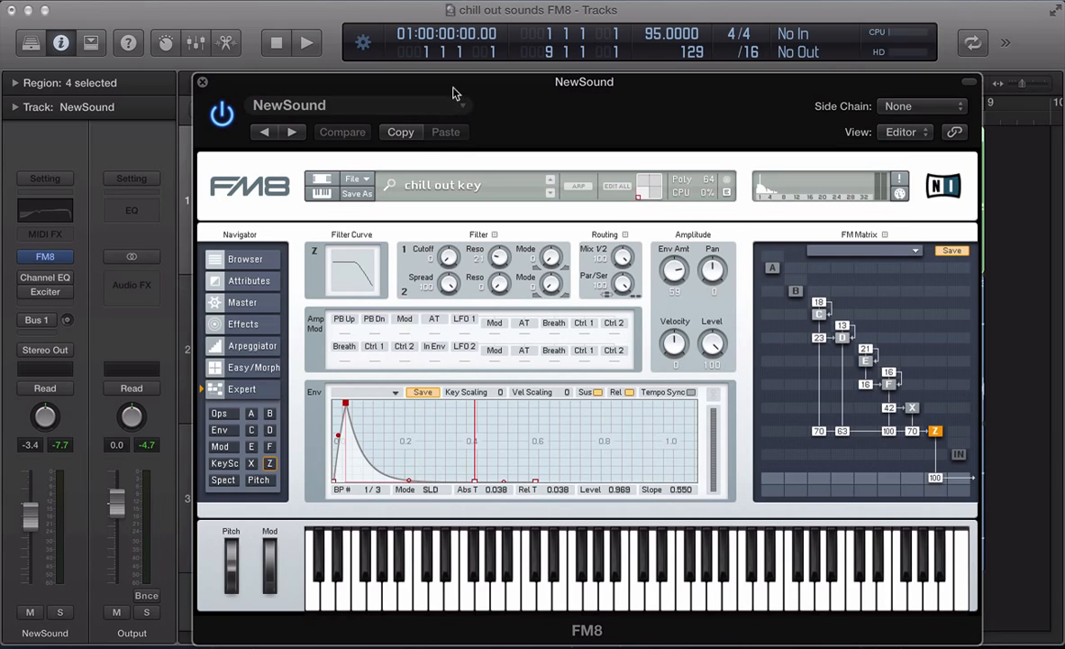
- Create a new blank sound in FM8, shifting its window for a clearer workspace
left_click_drag(418, 80, 383, 59)
left_click(297, 158)
left_click(330, 162)
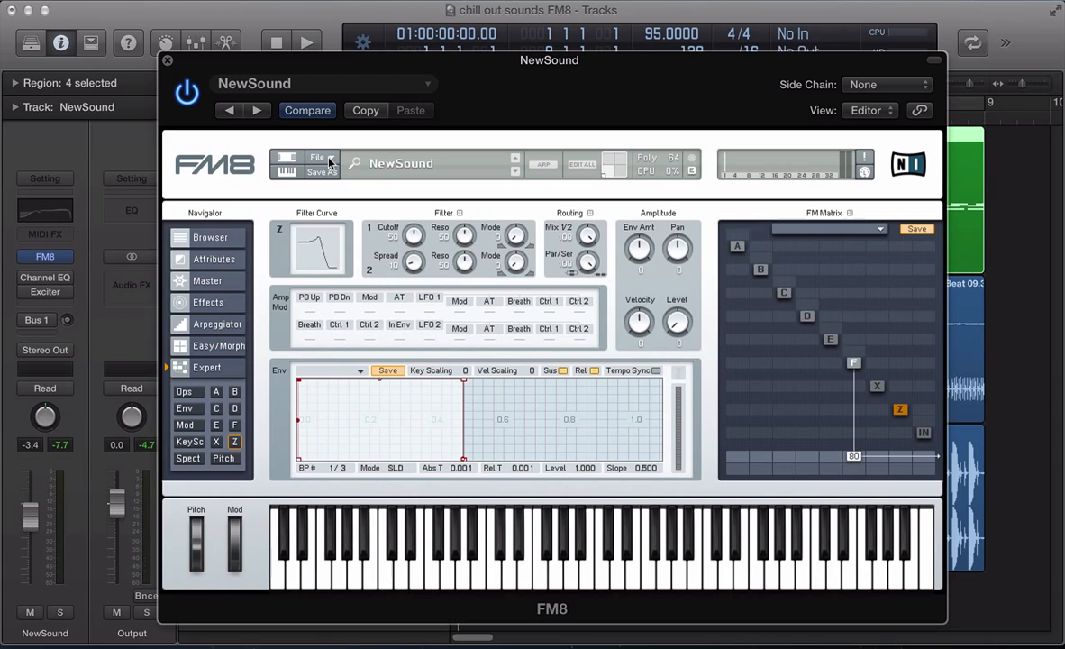
- Route operator F through filter Z to the output at 100, modulate F with E at 16, and add feedback of 18 on F and 21 on E
left_click(185, 393)
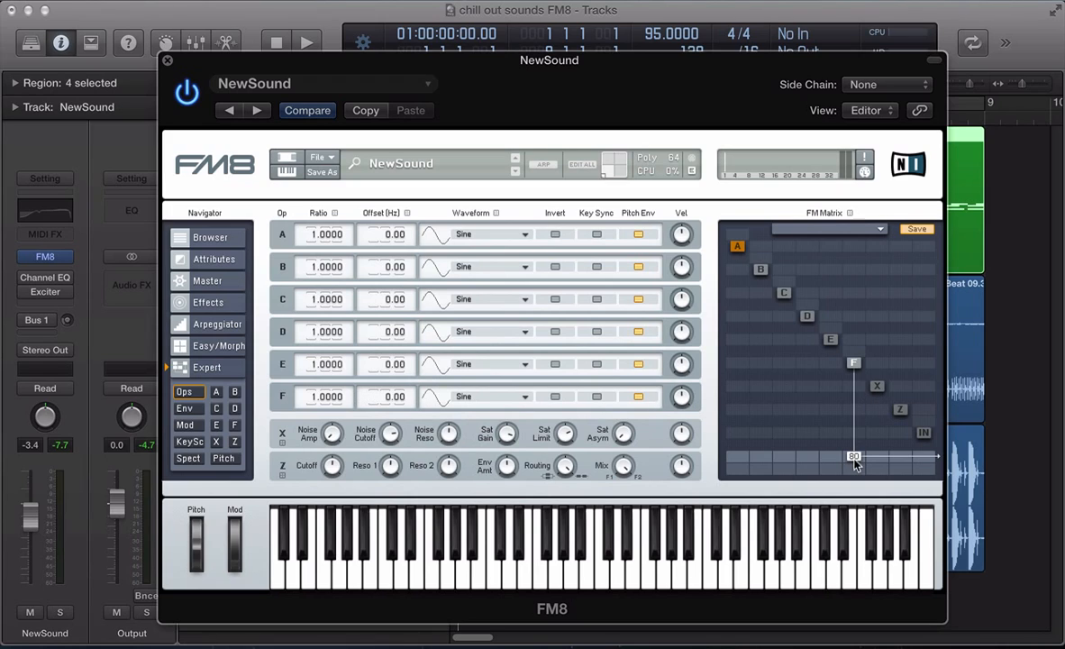
right_click(855, 457)
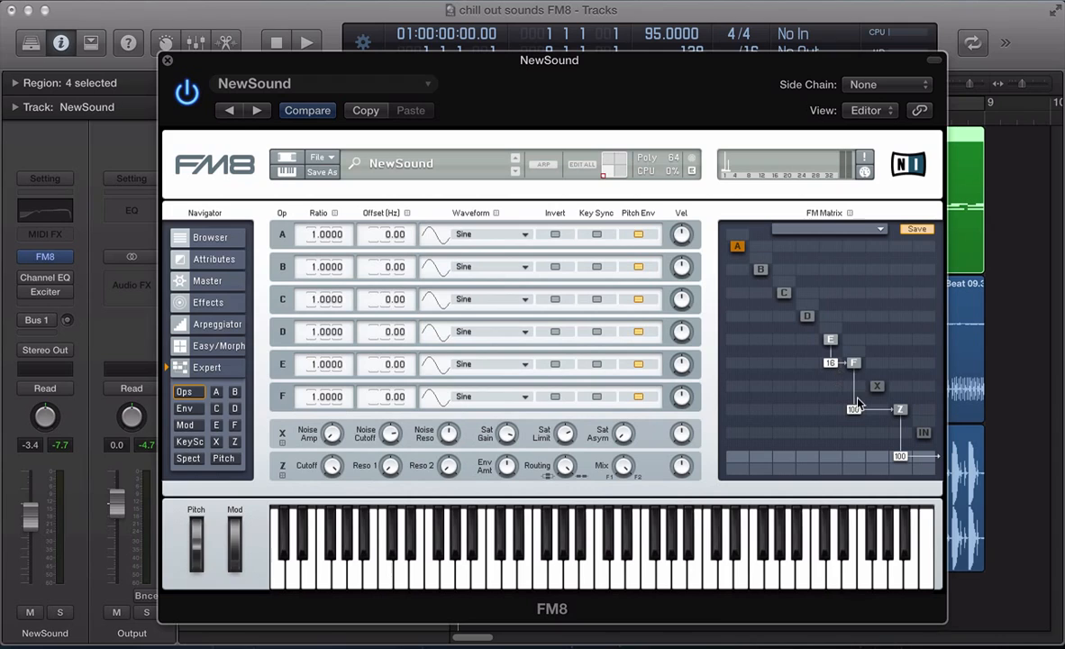
left_click_drag(861, 356, 865, 344)
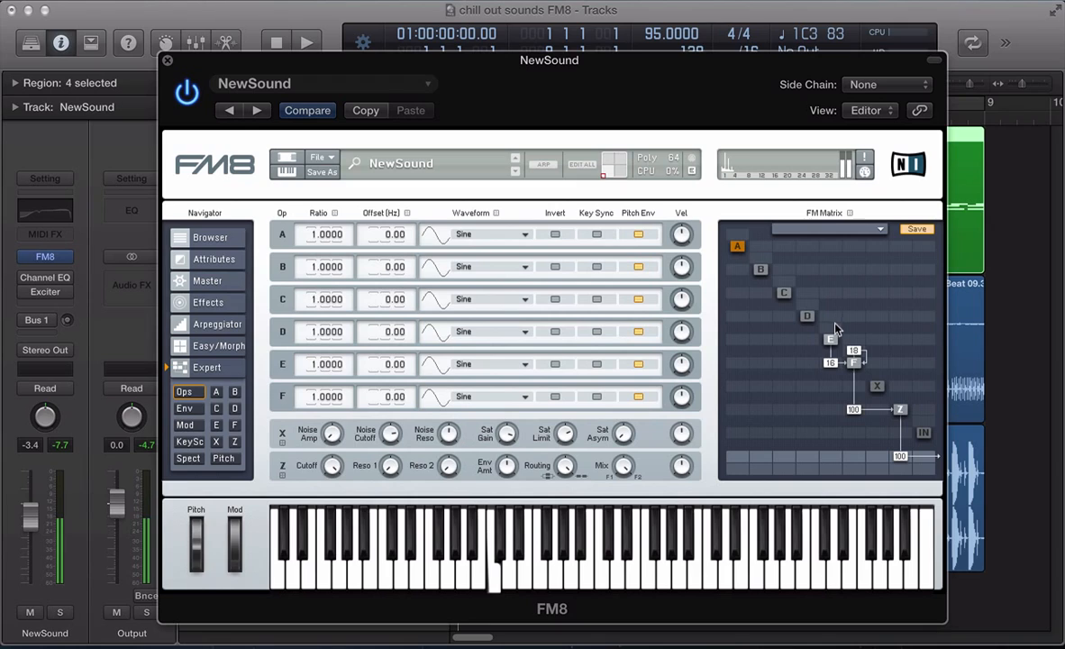
left_click_drag(838, 323, 844, 316)
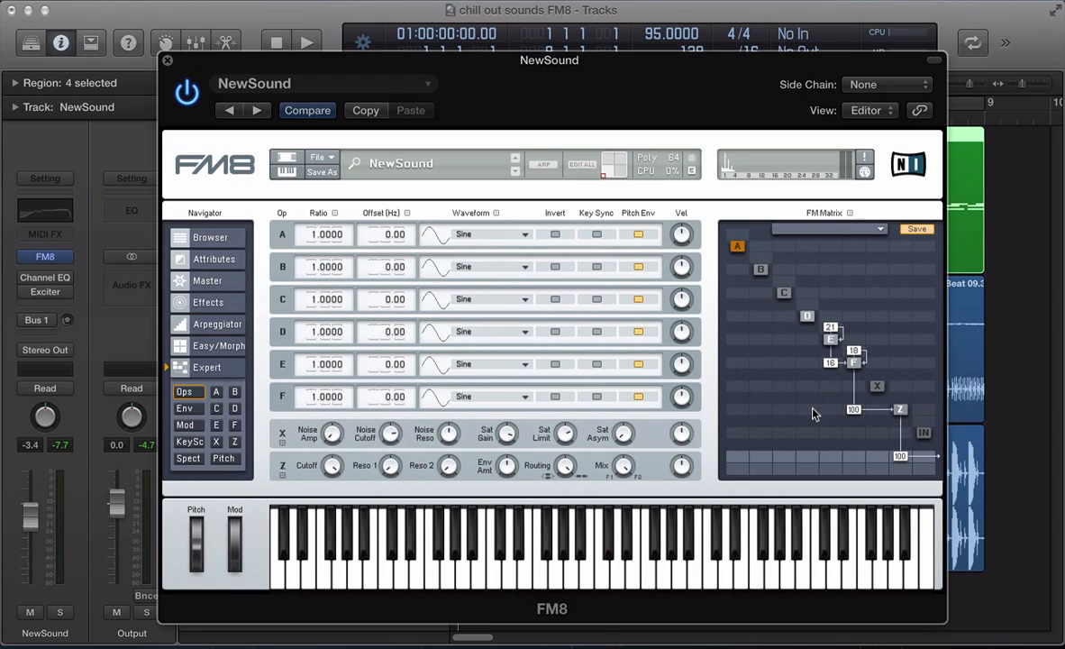
- Send operator D at 64 and operator C at 68 into filter Z, and set both waveforms to 5th Formant
left_click_drag(814, 414, 830, 365)
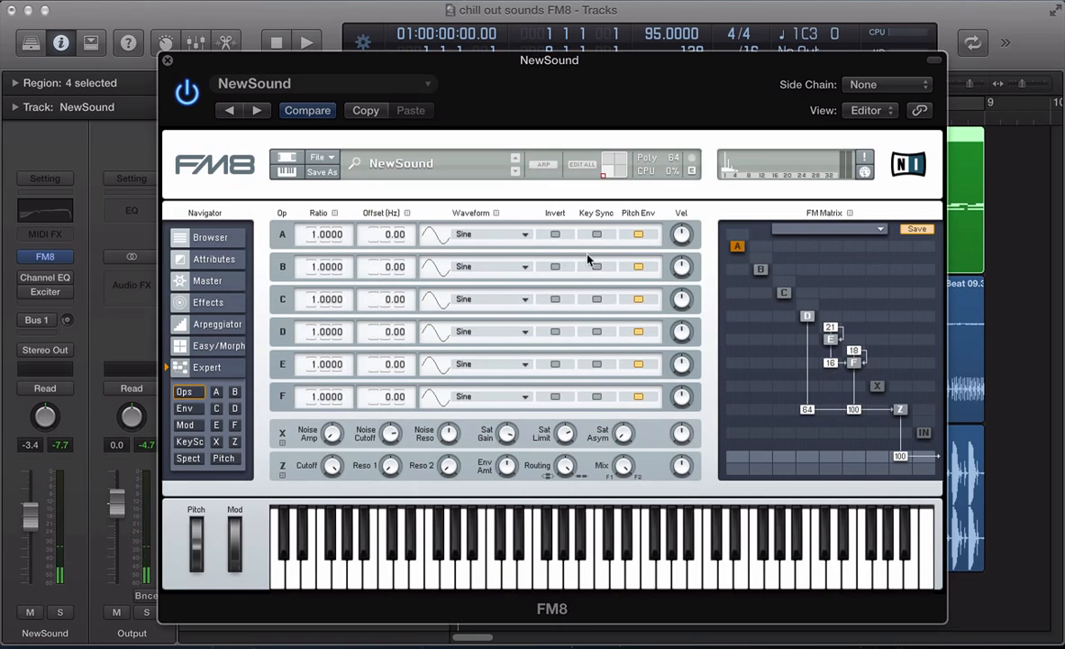
left_click(457, 332)
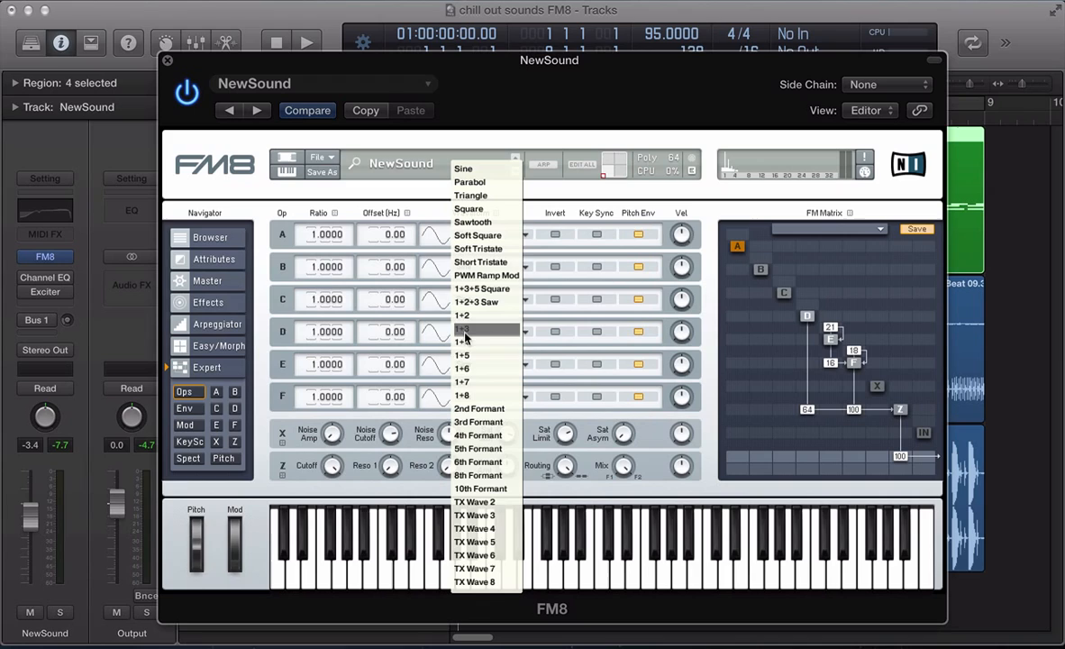
left_click(475, 449)
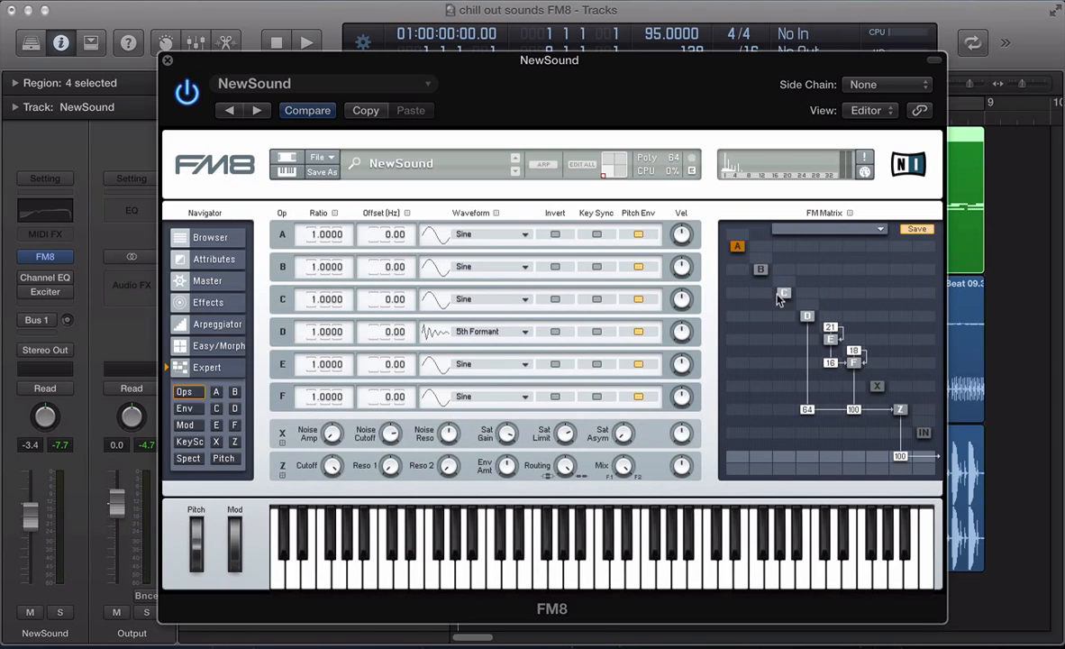
left_click_drag(784, 411, 793, 367)
left_click(442, 300)
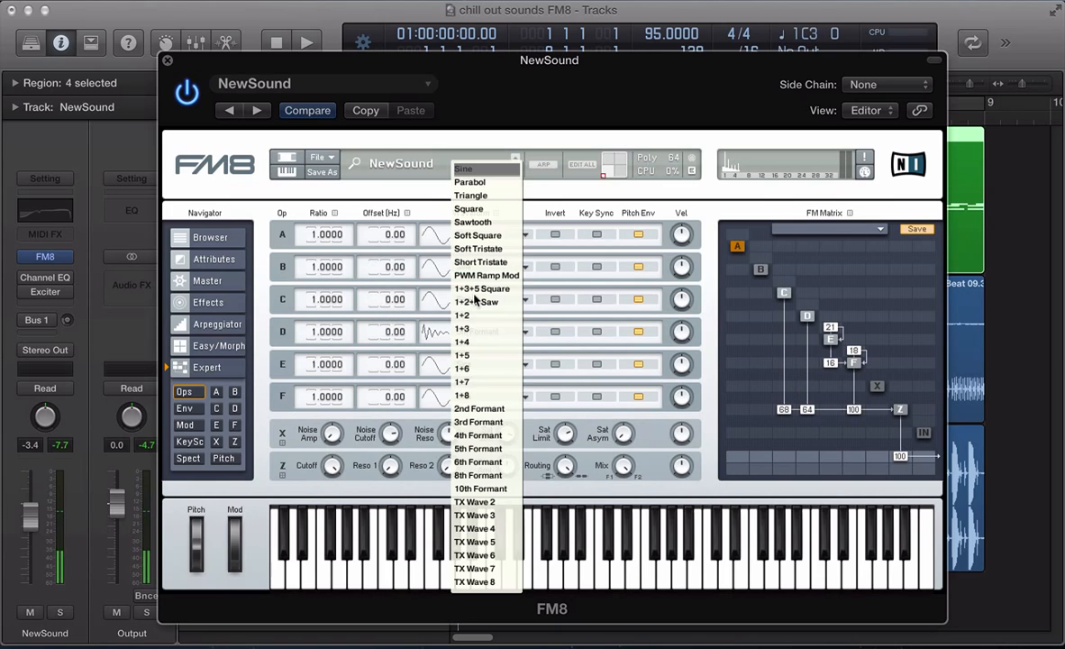
left_click(480, 460)
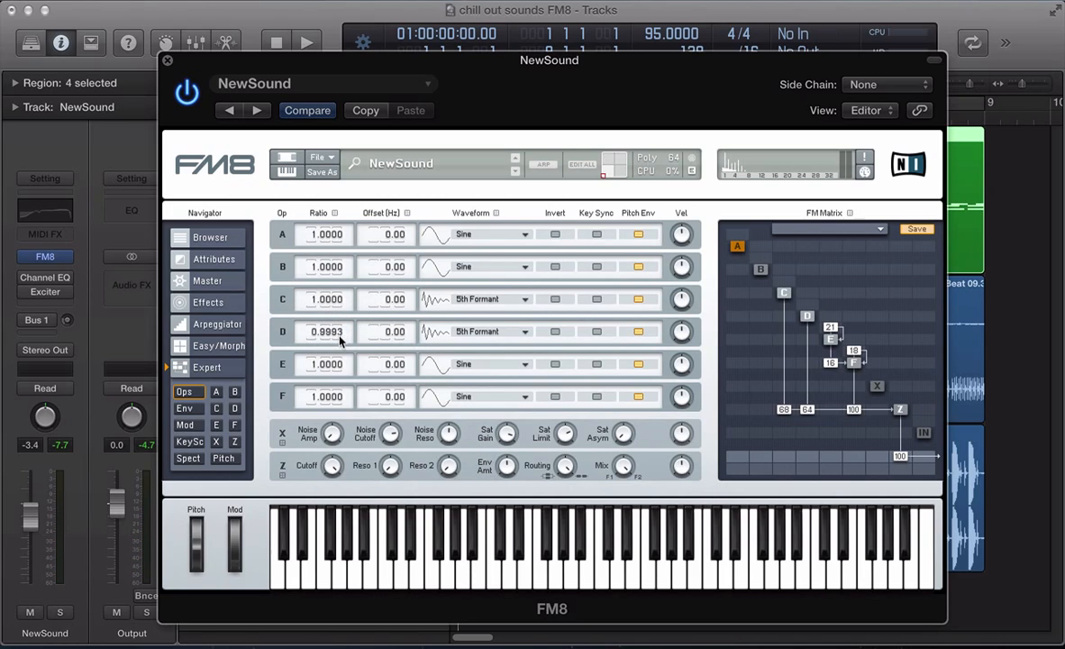
- Detune operator D to a ratio of 0.9982 and operator C to 1.0014, and enable key sync on both
left_click_drag(339, 342, 340, 343)
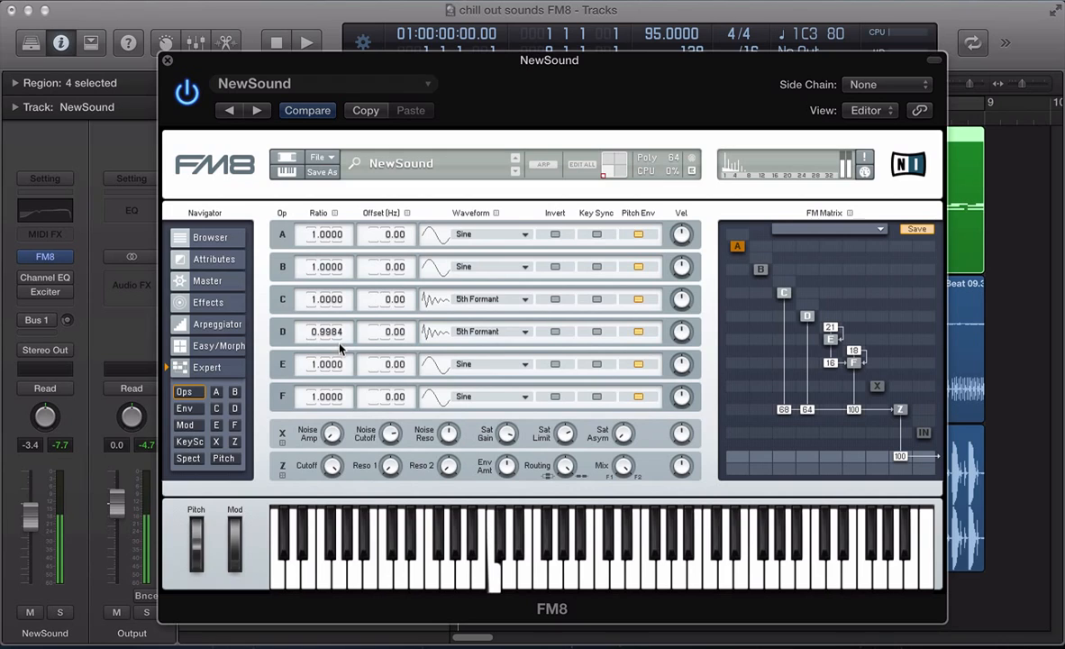
left_click_drag(339, 348, 338, 342)
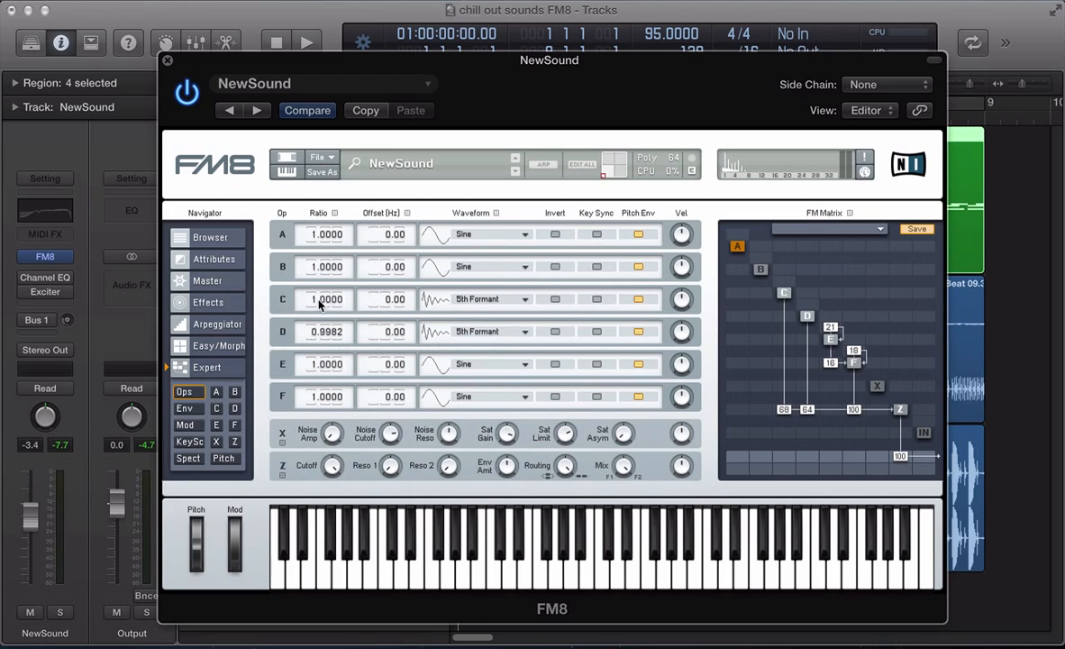
left_click_drag(340, 303, 351, 288)
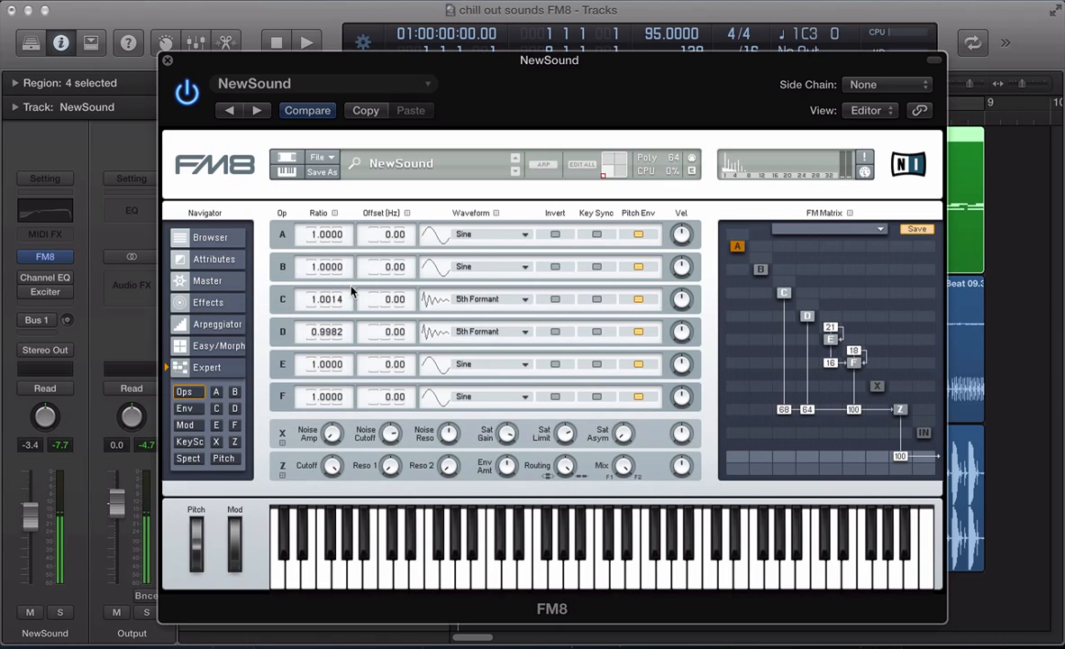
left_click(595, 333)
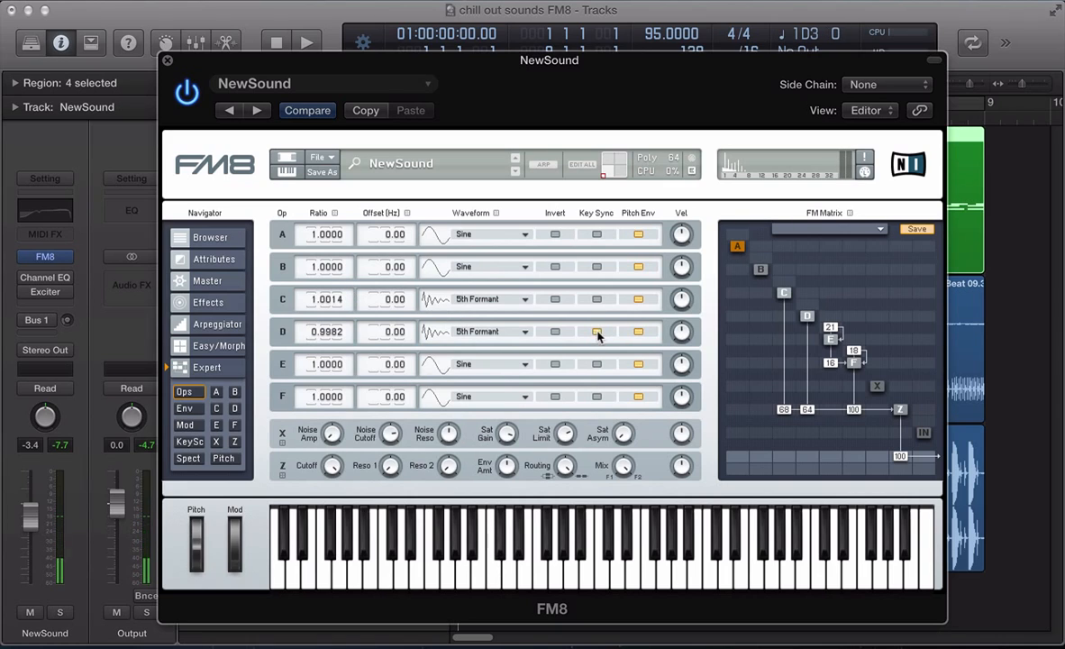
left_click(597, 299)
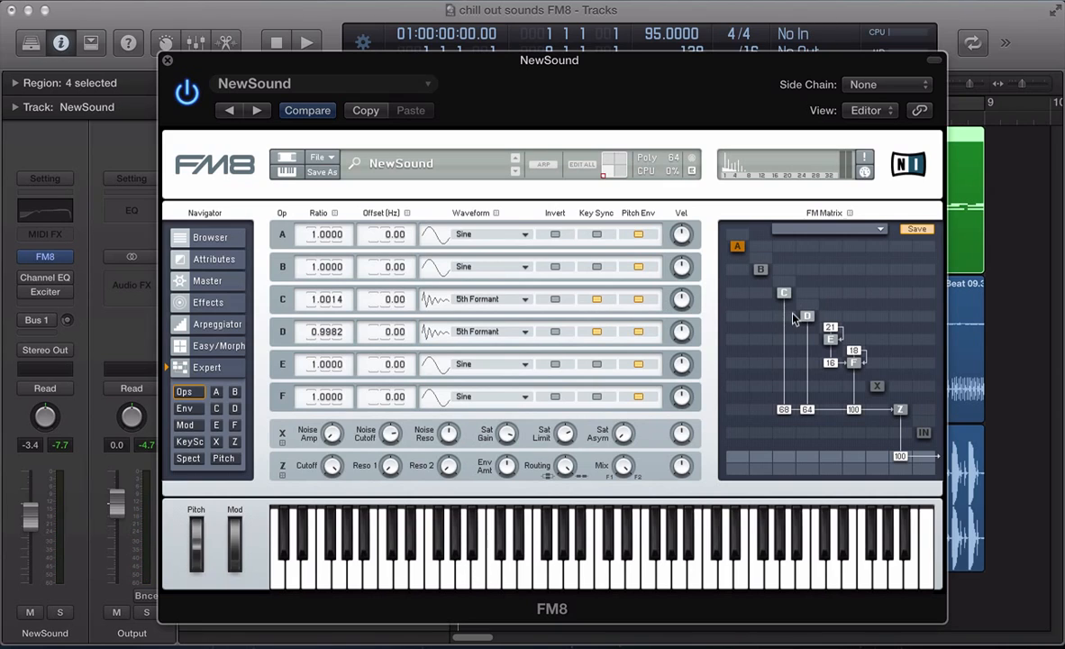
- Modulate operator D with C at 23, and add feedback of 12 on D and 18 on C
left_click_drag(784, 317, 798, 311)
left_click_drag(819, 293, 798, 268)
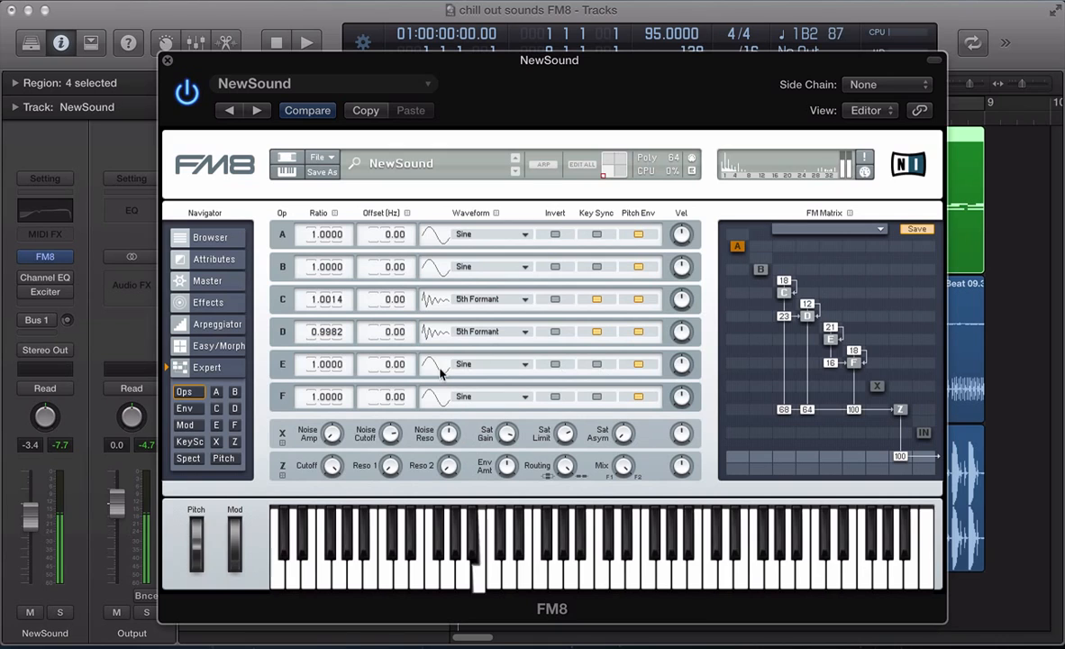
- Link the envelopes of operators E and F, and shape them with a 0.026 attack and a 0.131 release time
left_click(185, 409)
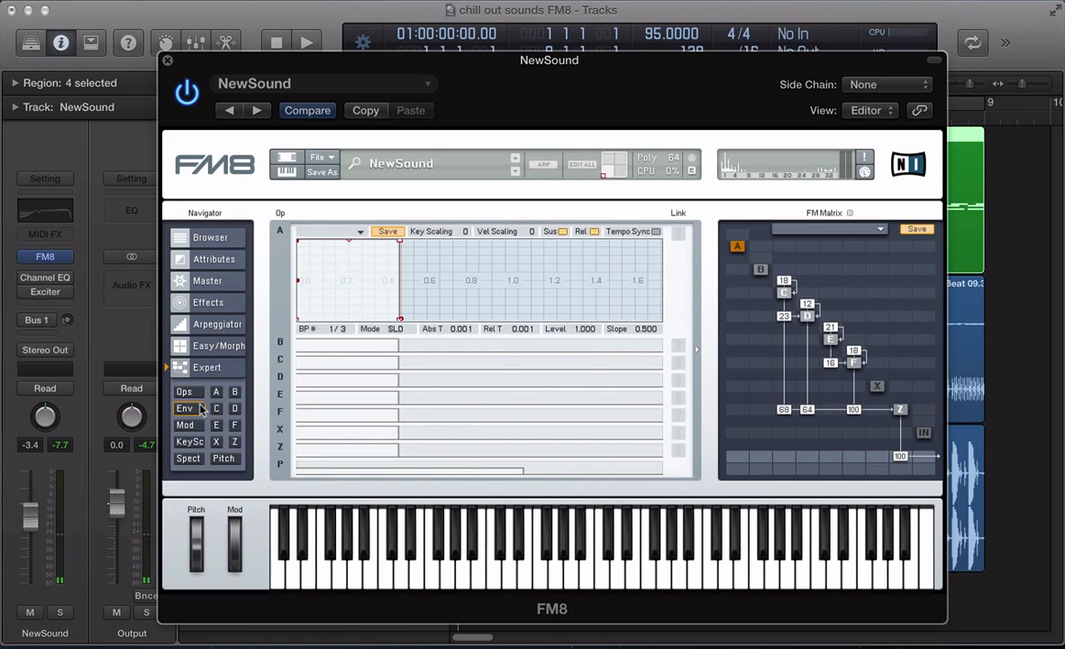
left_click(356, 413)
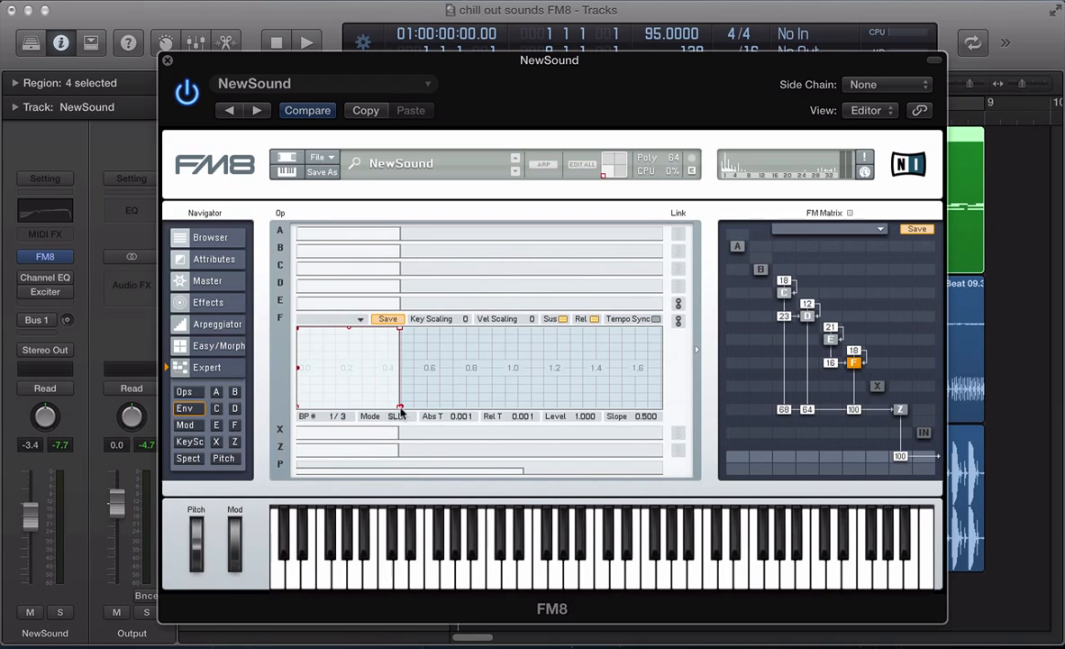
left_click_drag(399, 408, 429, 414)
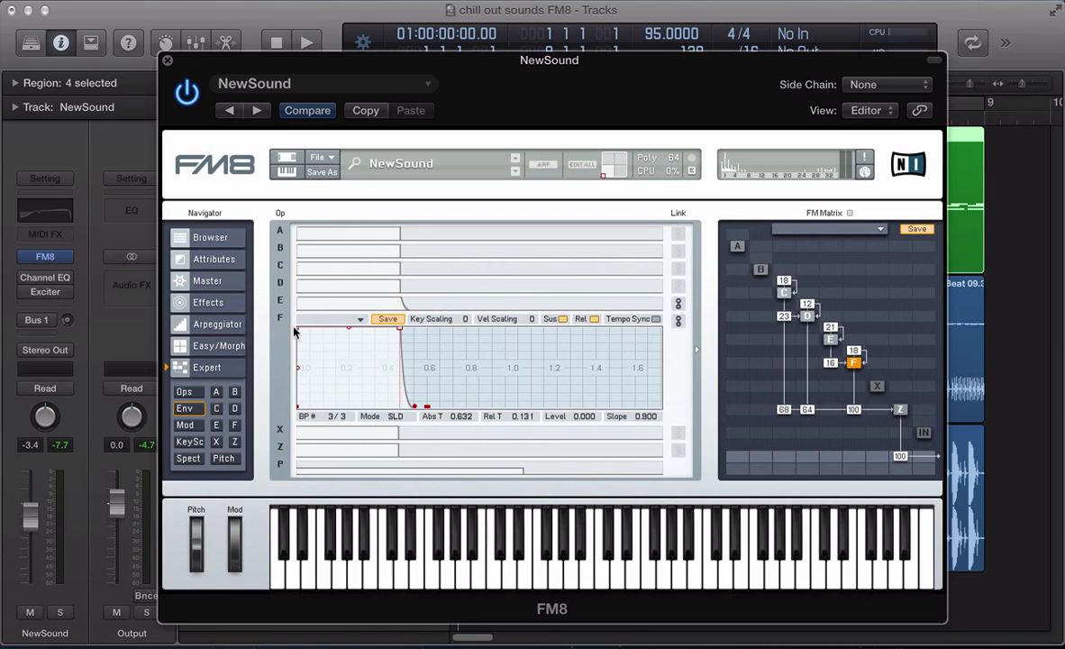
left_click_drag(302, 332, 296, 281)
left_click_drag(326, 381, 398, 275)
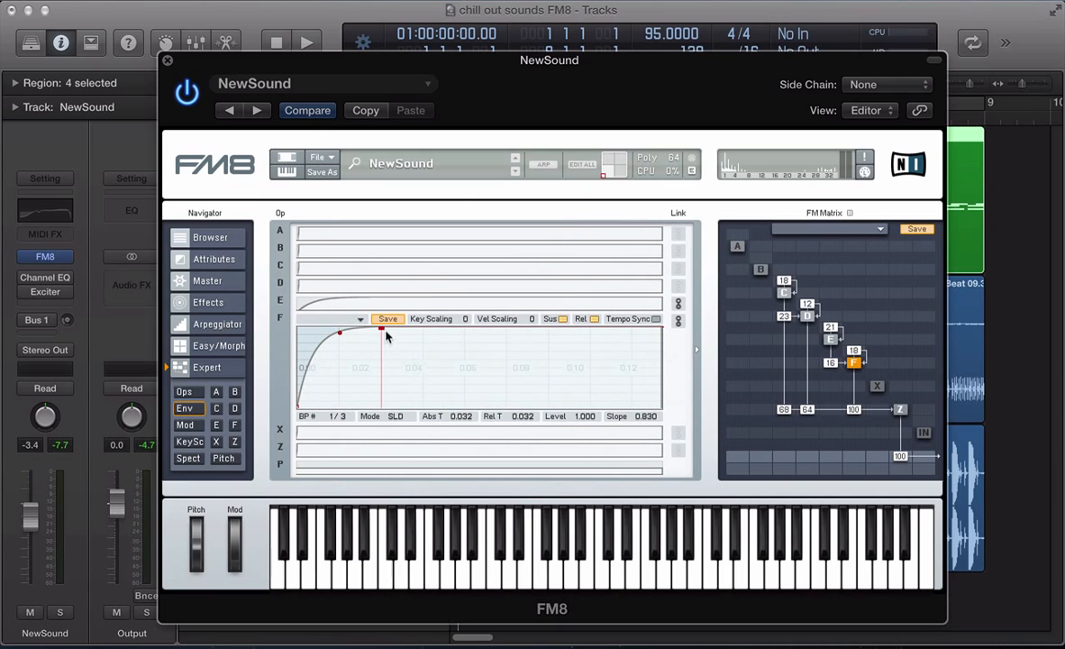
left_click_drag(381, 331, 367, 330)
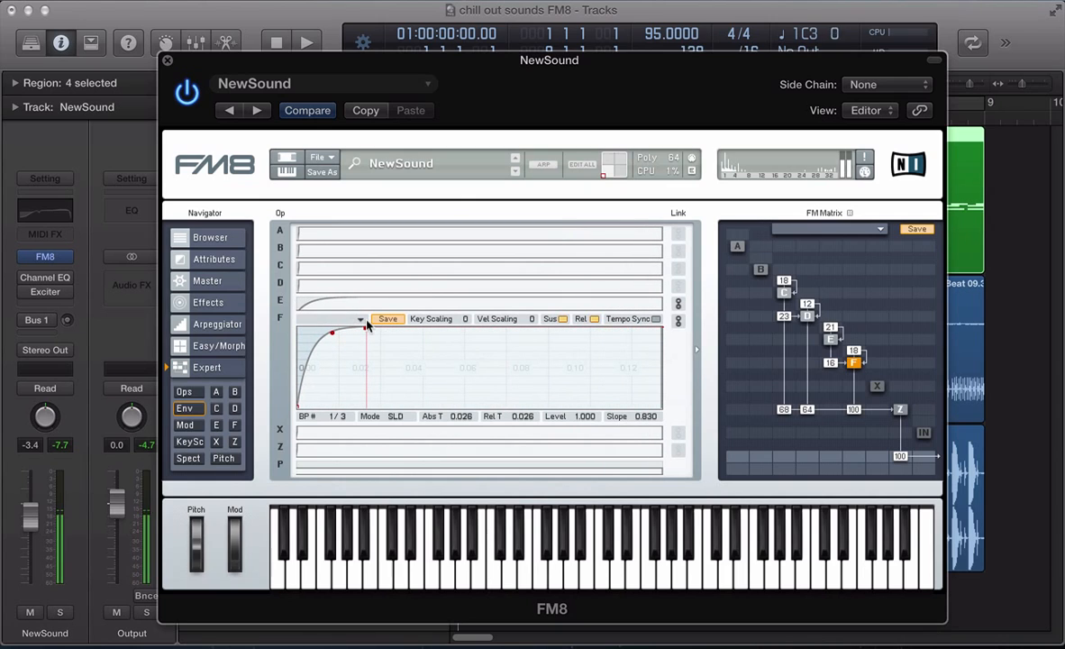
- Extend the release time of operator D's envelope to 0.066 and link operator C's envelope to it
left_click(403, 282)
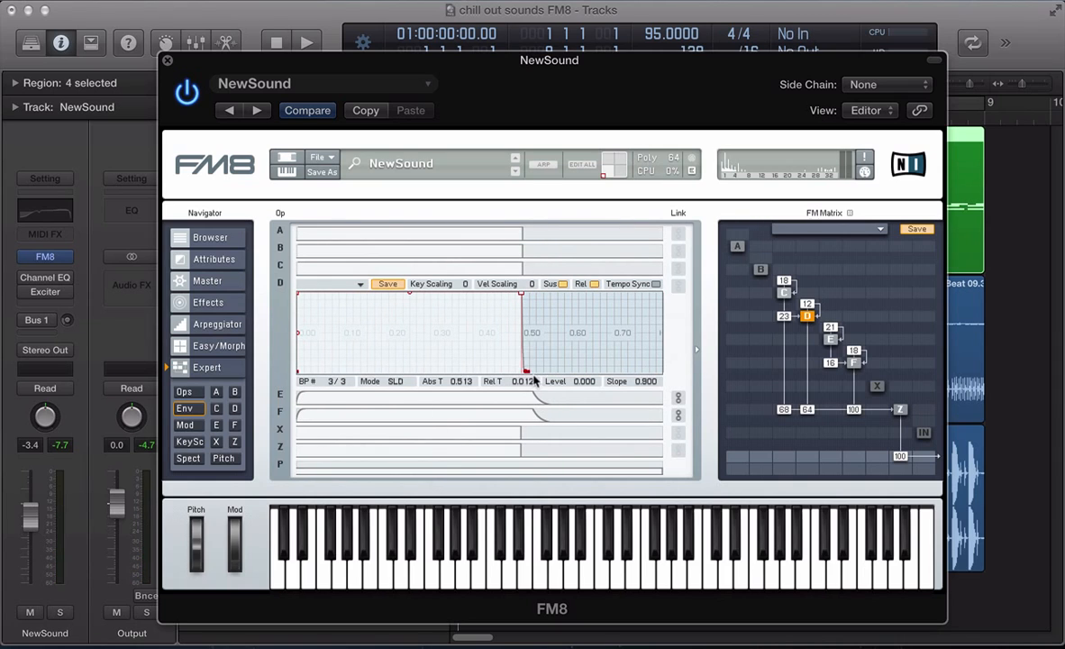
left_click_drag(522, 373, 551, 372)
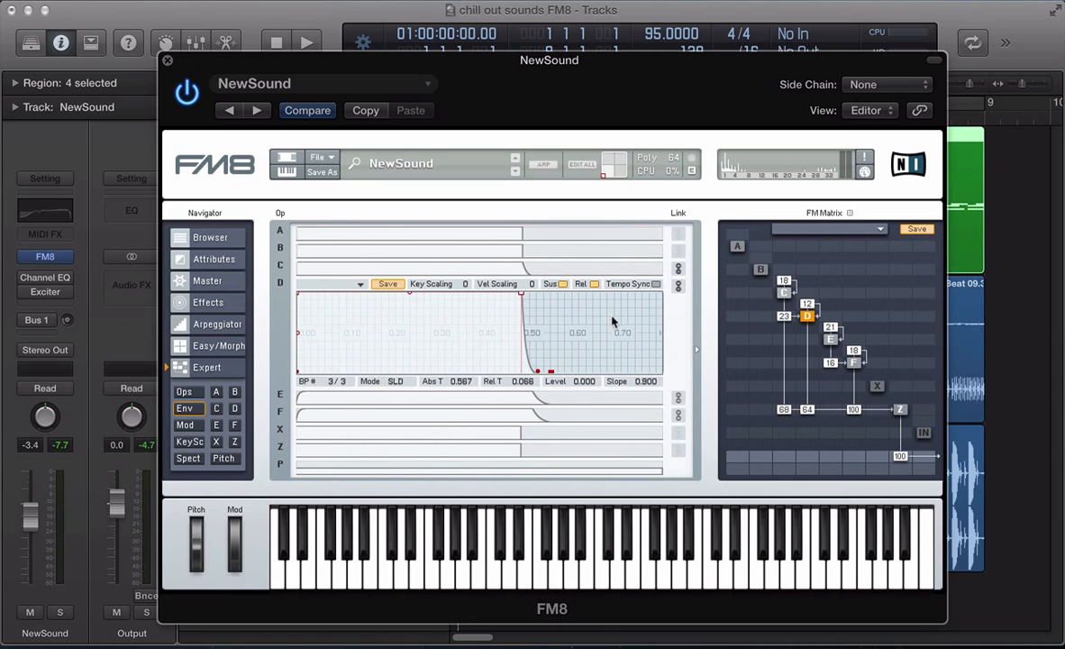
left_click(680, 268)
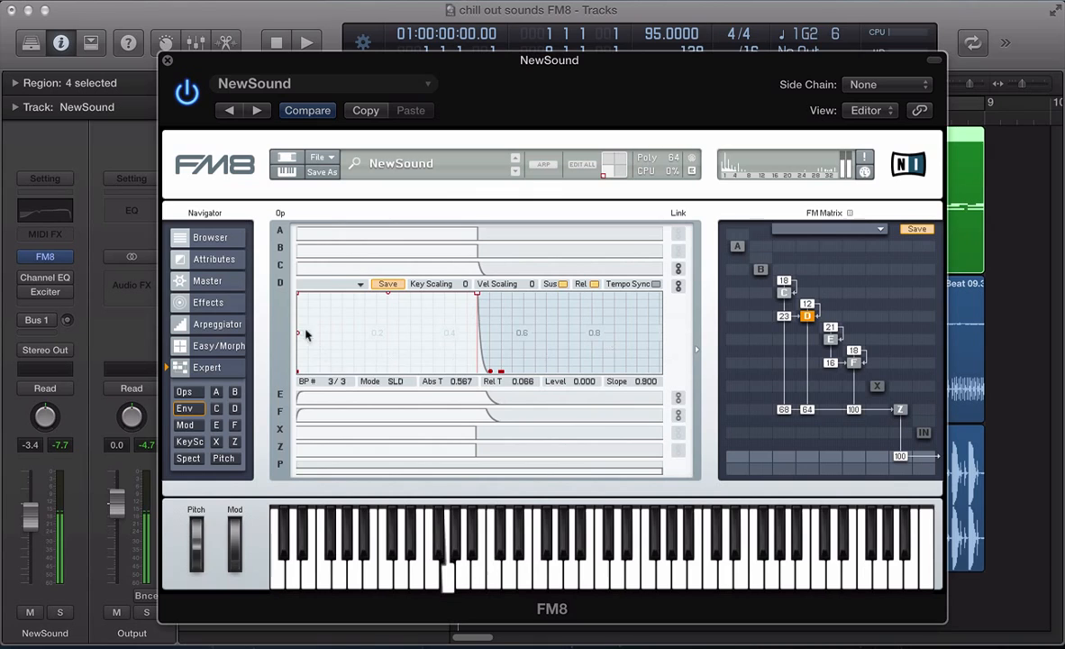
- Set the master unison to 2 voices with detune 25 and pan 64, and raise the digital quality to 61
left_click(222, 284)
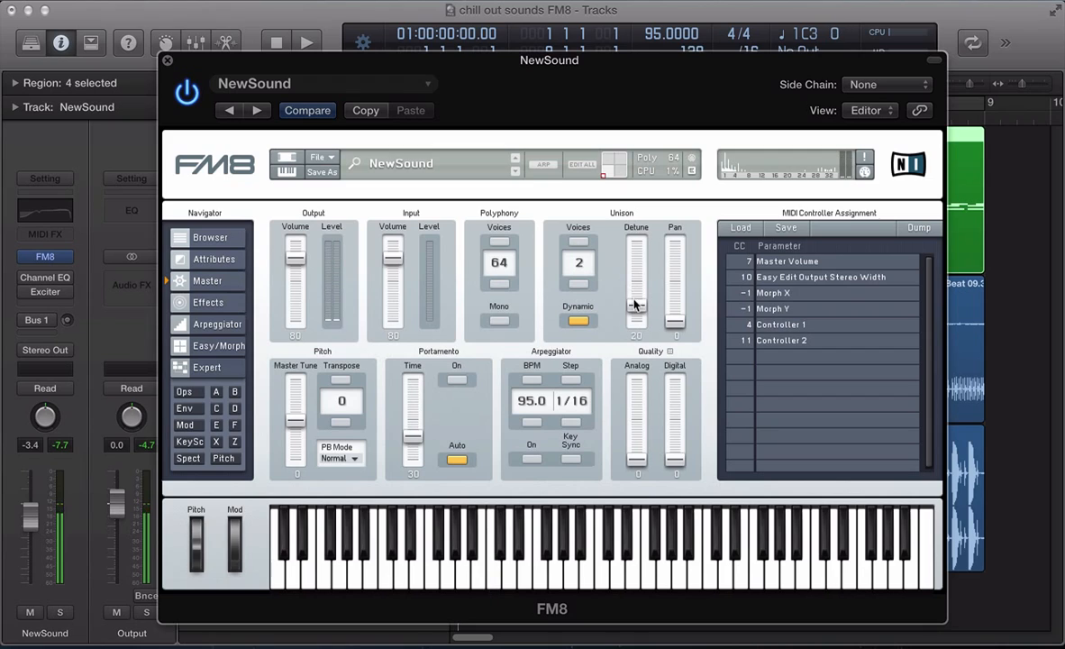
left_click_drag(638, 308, 639, 303)
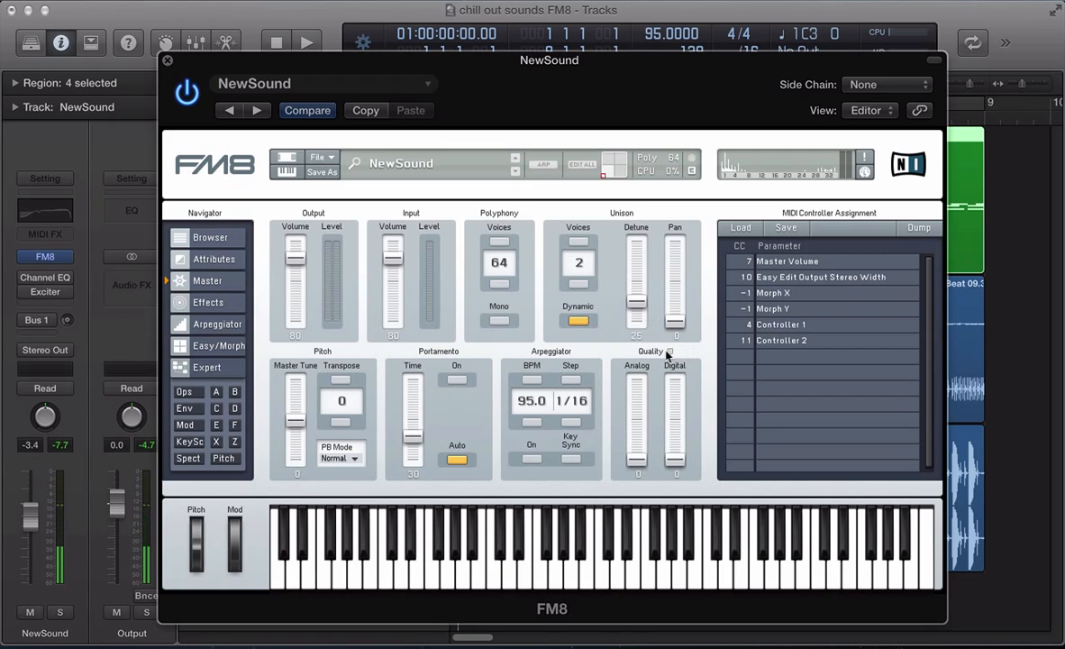
left_click_drag(694, 265, 695, 259)
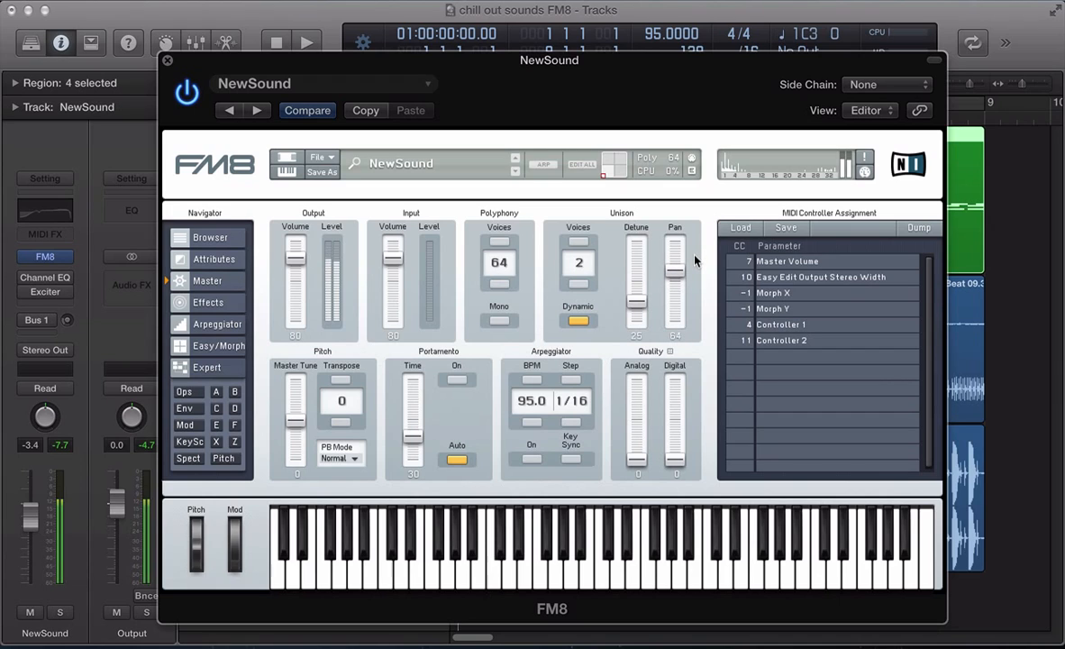
left_click_drag(675, 459, 679, 393)
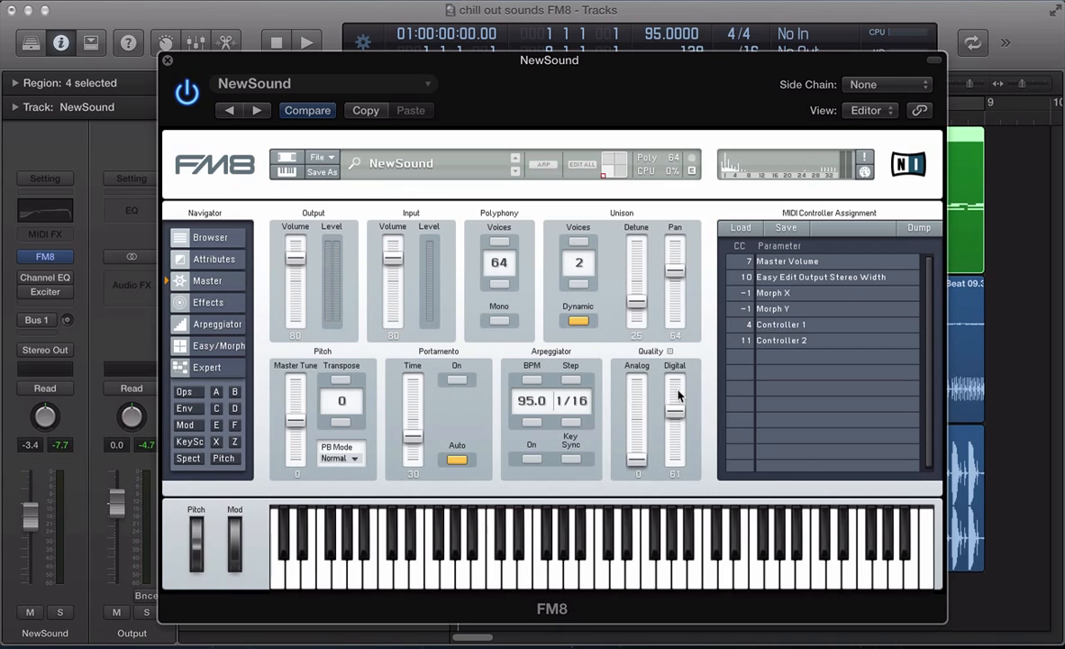
- Route operator F into X at 43 and send X into filter Z at 71 in the FM matrix
left_click(184, 394)
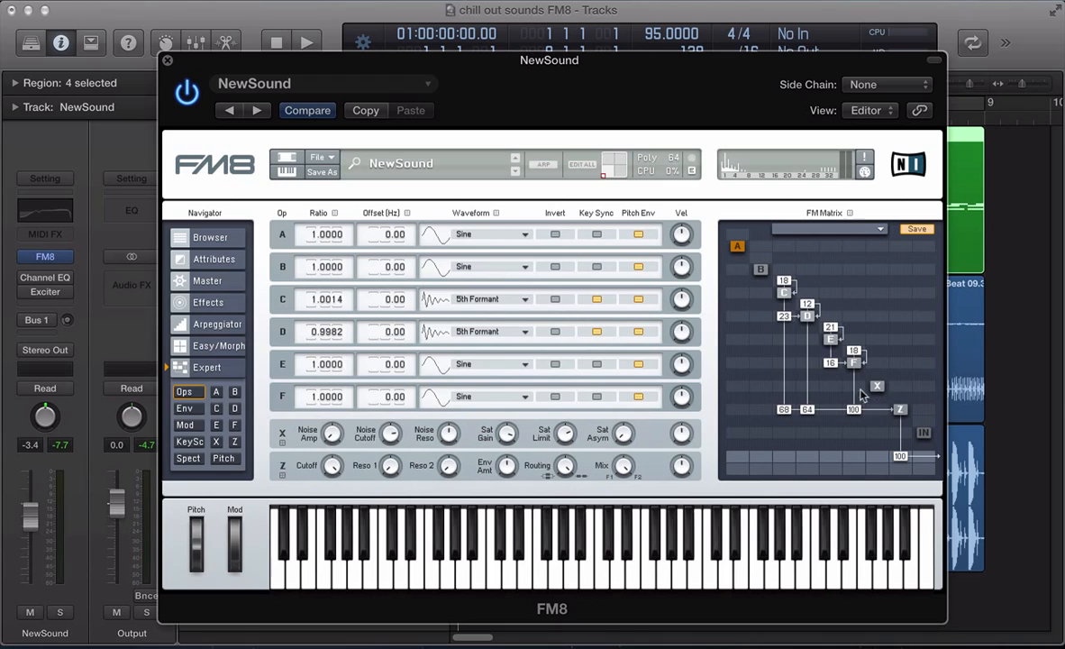
left_click_drag(861, 393, 859, 390)
left_click_drag(881, 408, 871, 368)
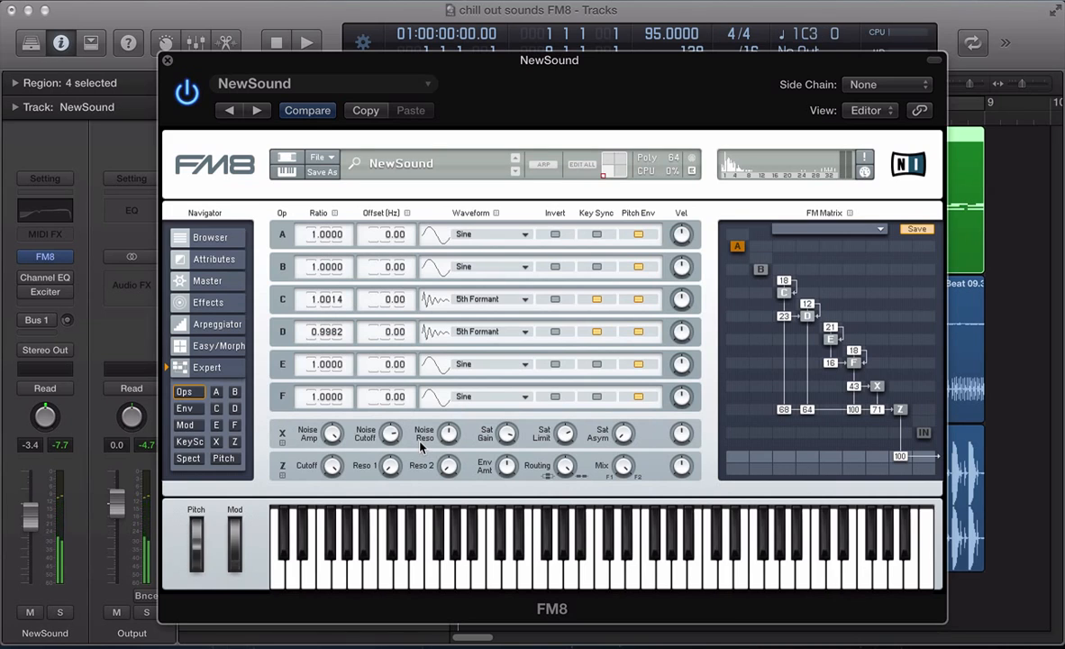
- Raise operator X's noise cutoff to 100 and extend its envelope's release time to 0.119
left_click(217, 442)
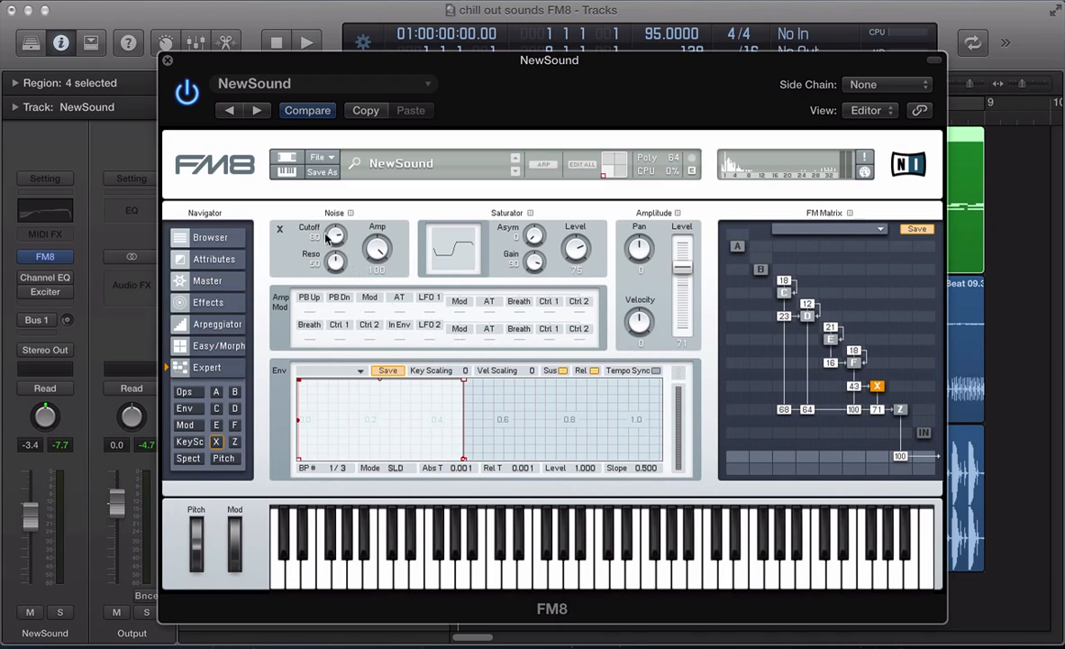
left_click_drag(333, 236, 333, 212)
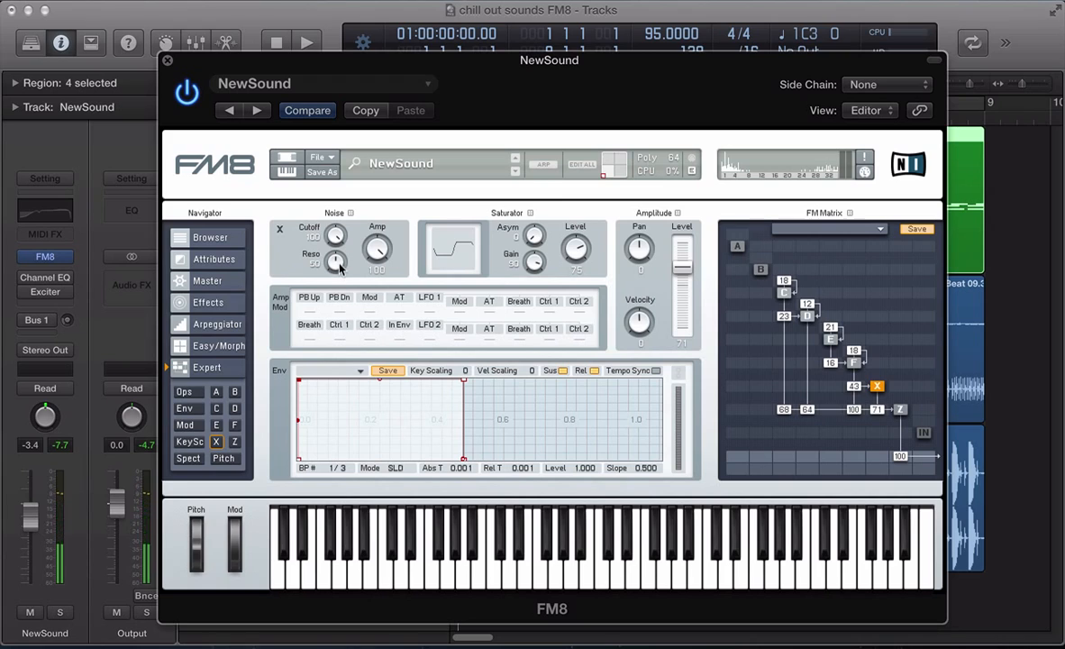
left_click_drag(335, 261, 339, 273)
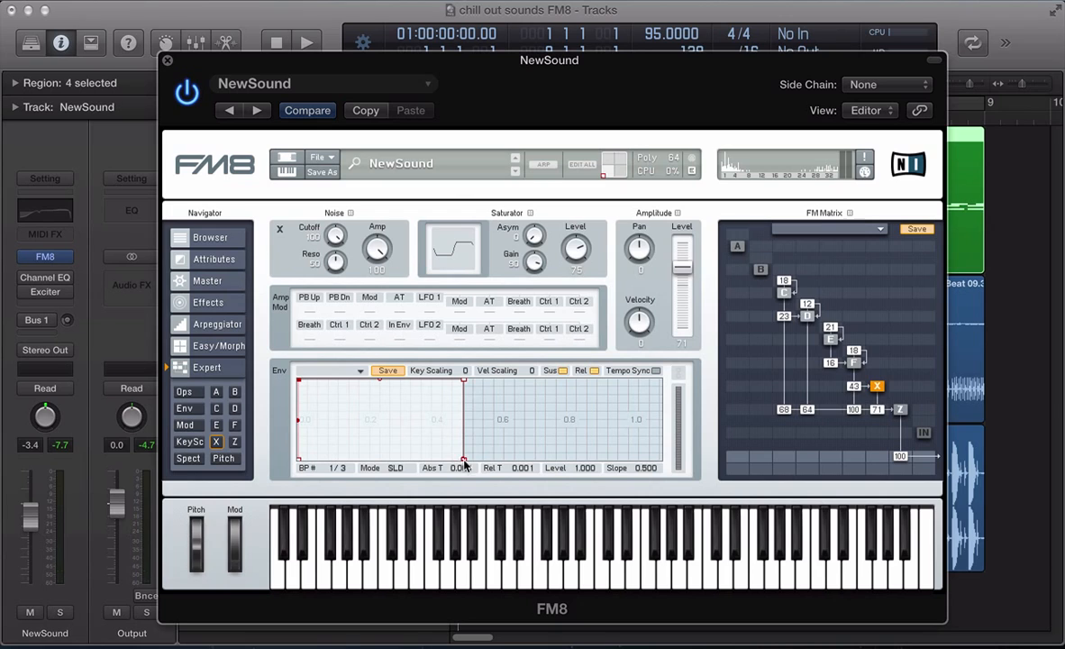
left_click_drag(463, 459, 503, 483)
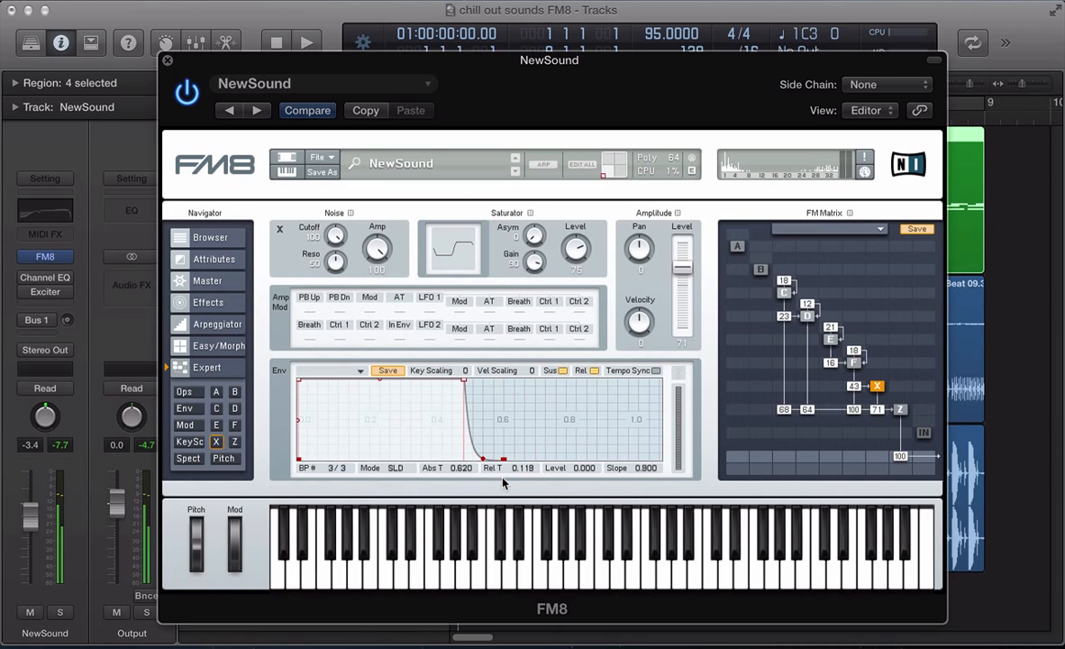
left_click(186, 391)
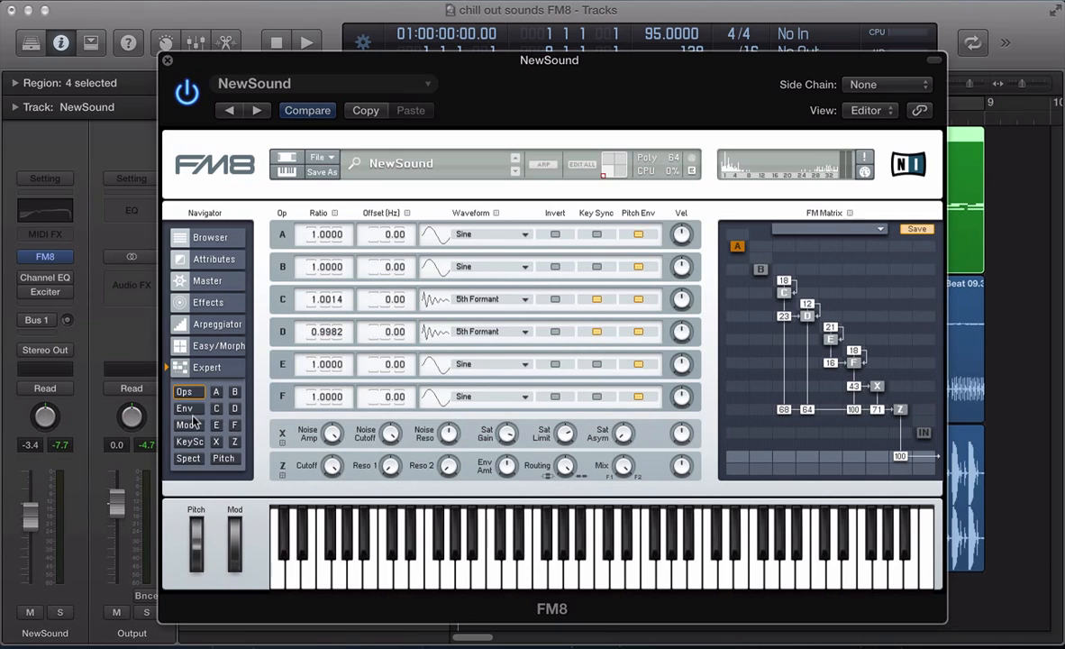
- Set filter Z's envelope amount to 63, its cutoff to 0, filter 1's resonance to 21 and the spread to 100
left_click(235, 442)
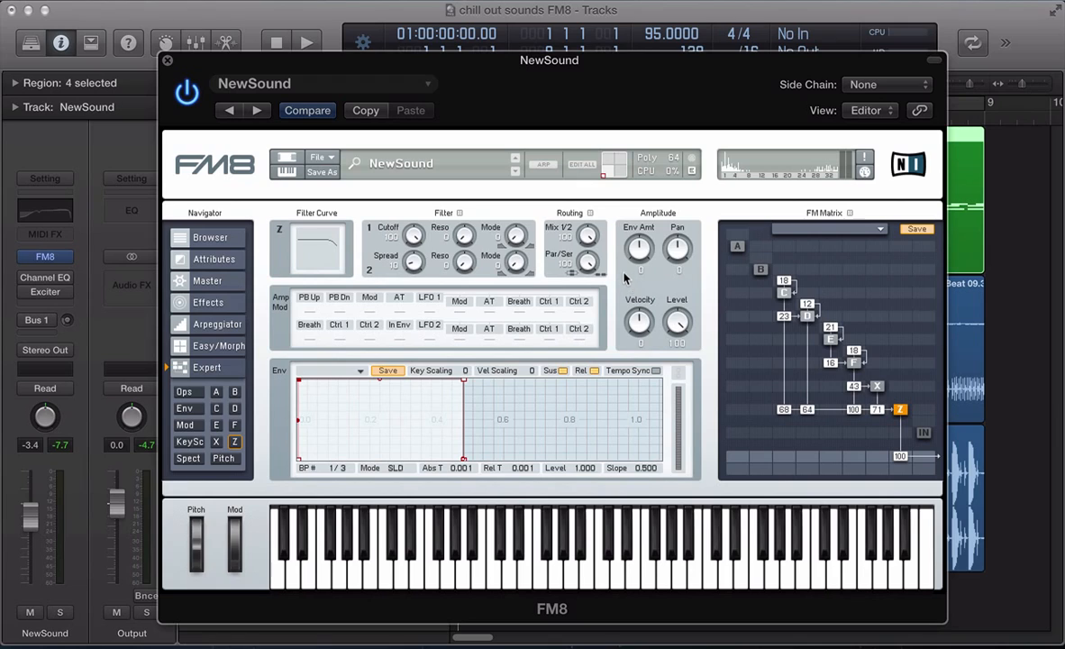
left_click_drag(629, 246, 632, 224)
left_click_drag(414, 238, 432, 374)
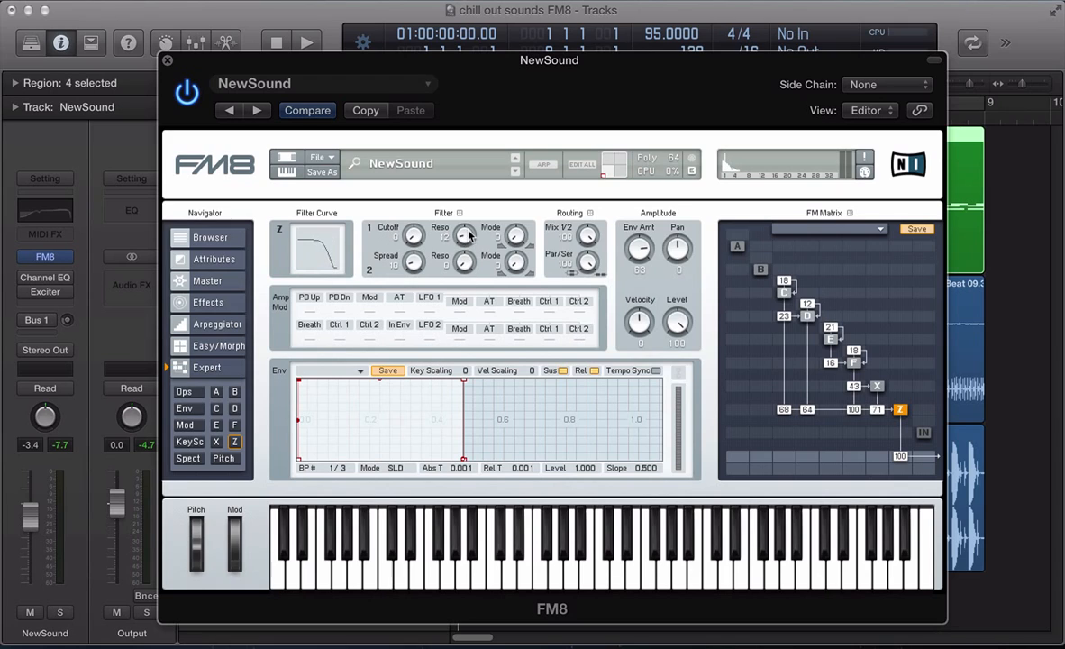
left_click_drag(468, 234, 471, 231)
- Shape filter Z's envelope with a 0.068 attack, a decay down to zero level and a longer release
left_click_drag(464, 459, 527, 461)
left_click_drag(464, 382, 471, 474)
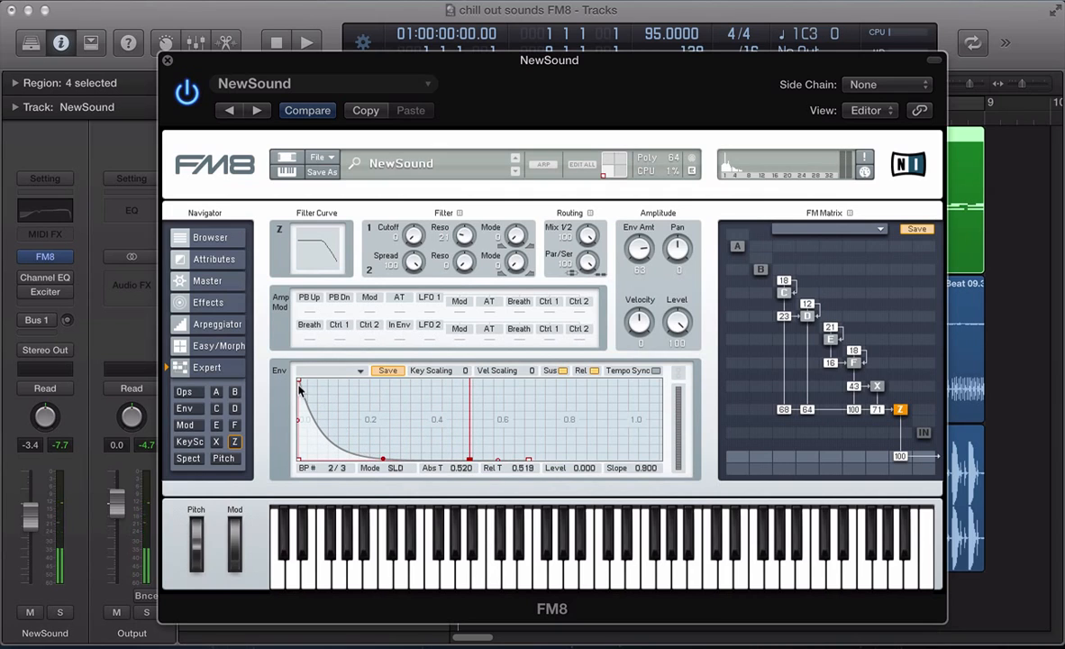
left_click_drag(299, 382, 320, 384)
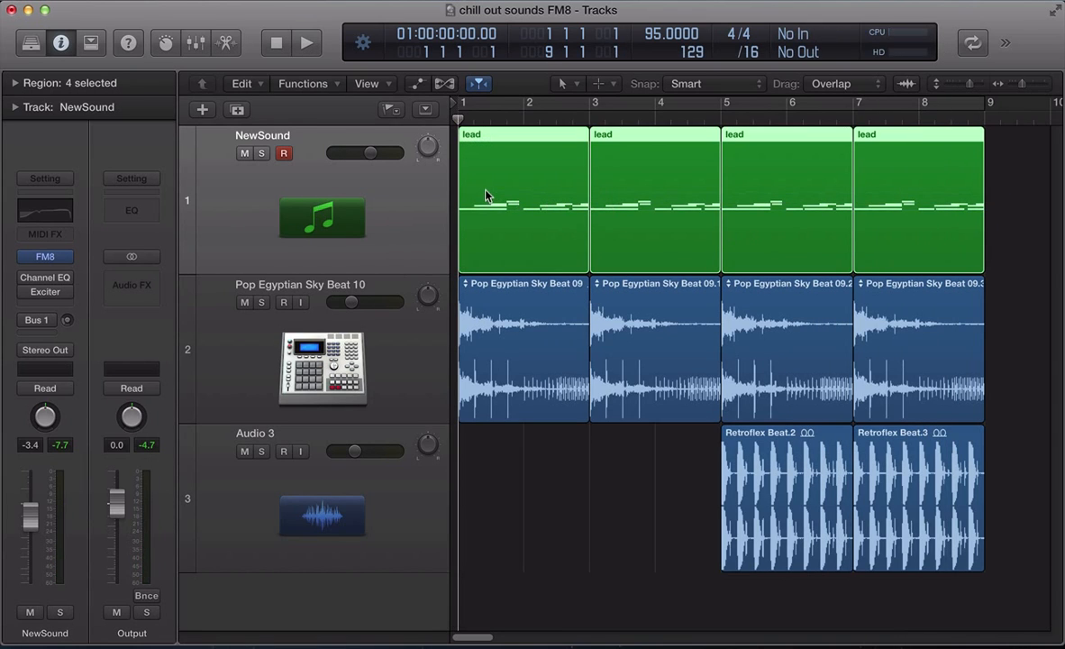
- Review the lead regions' notes in the piano roll during playback, and close the editor
double_click(486, 200)
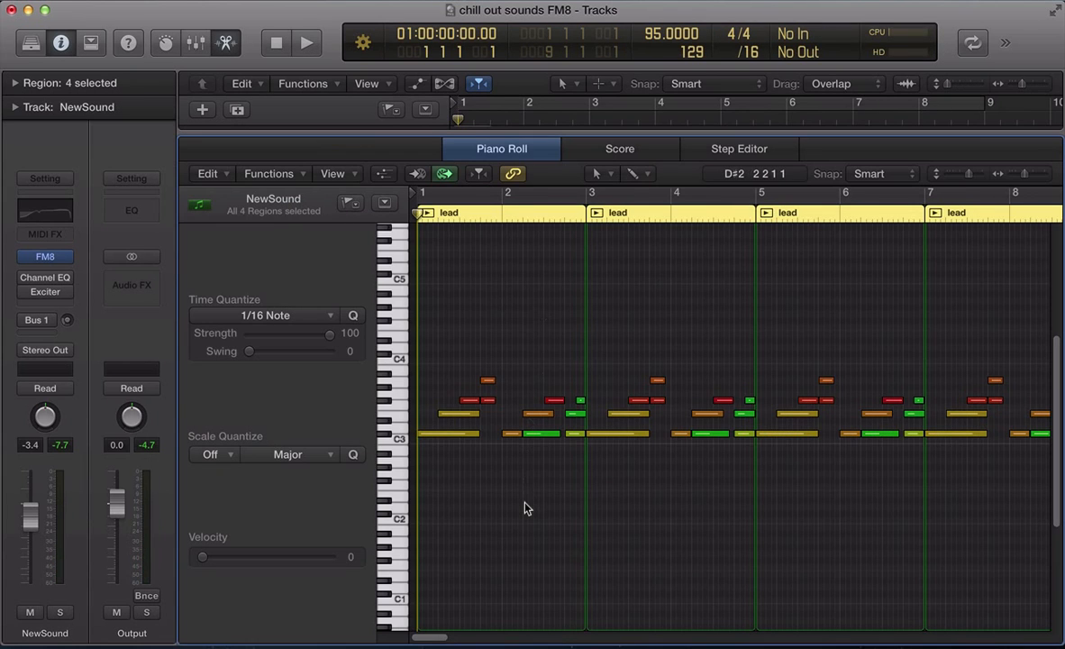
key("space")
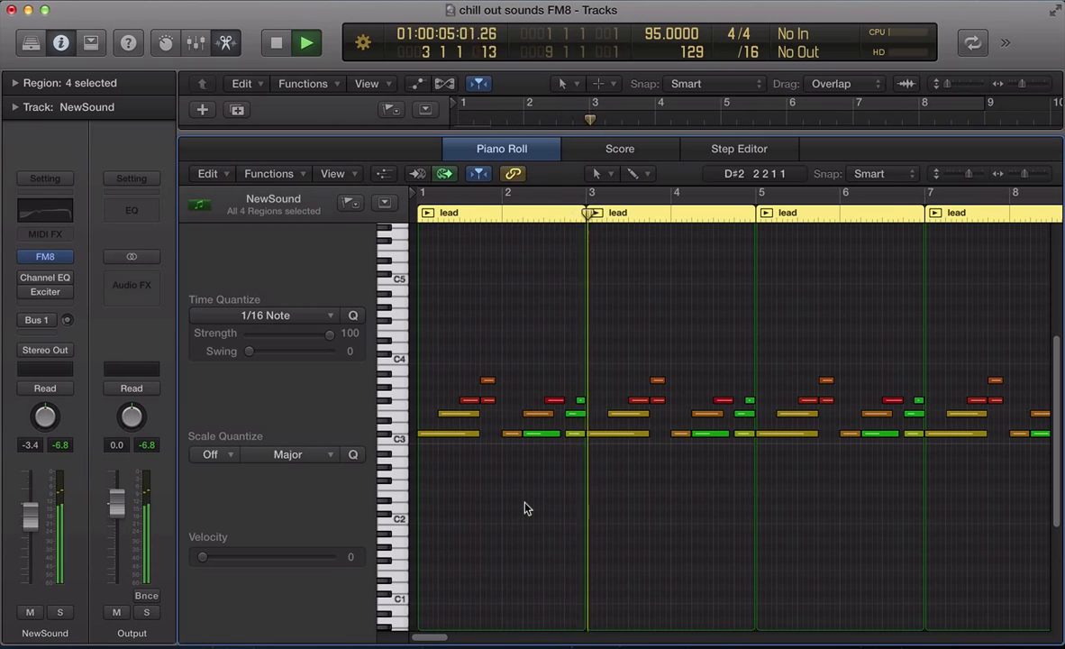
key("p")
key("space")
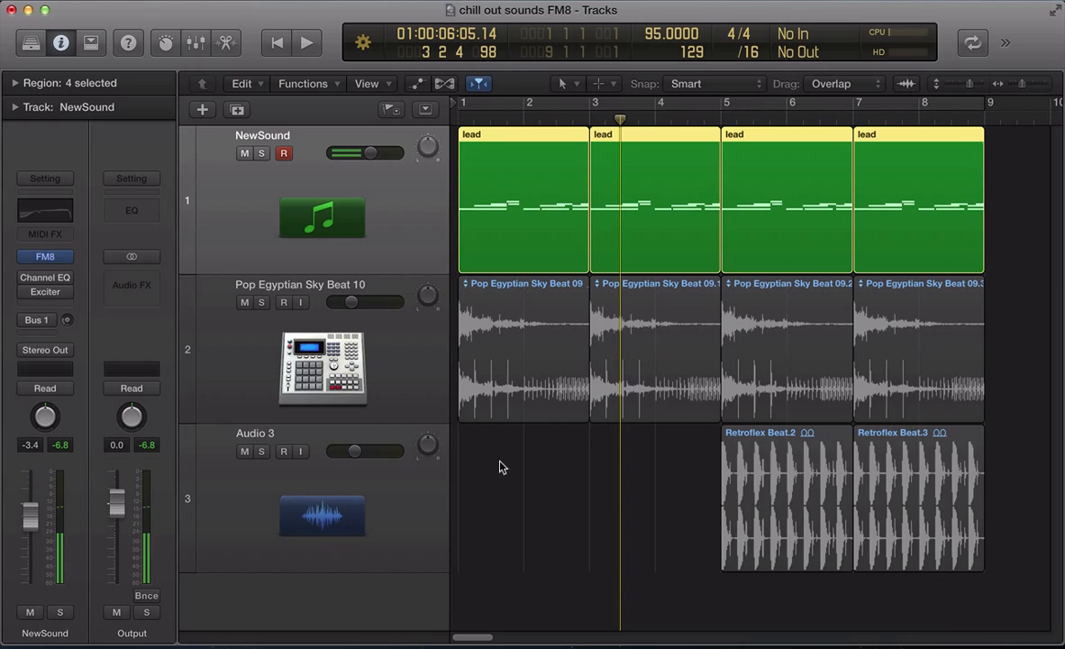
- Try an LFO vibrato amount of 32 on the FM8 sound while playing back the lead
double_click(377, 186)
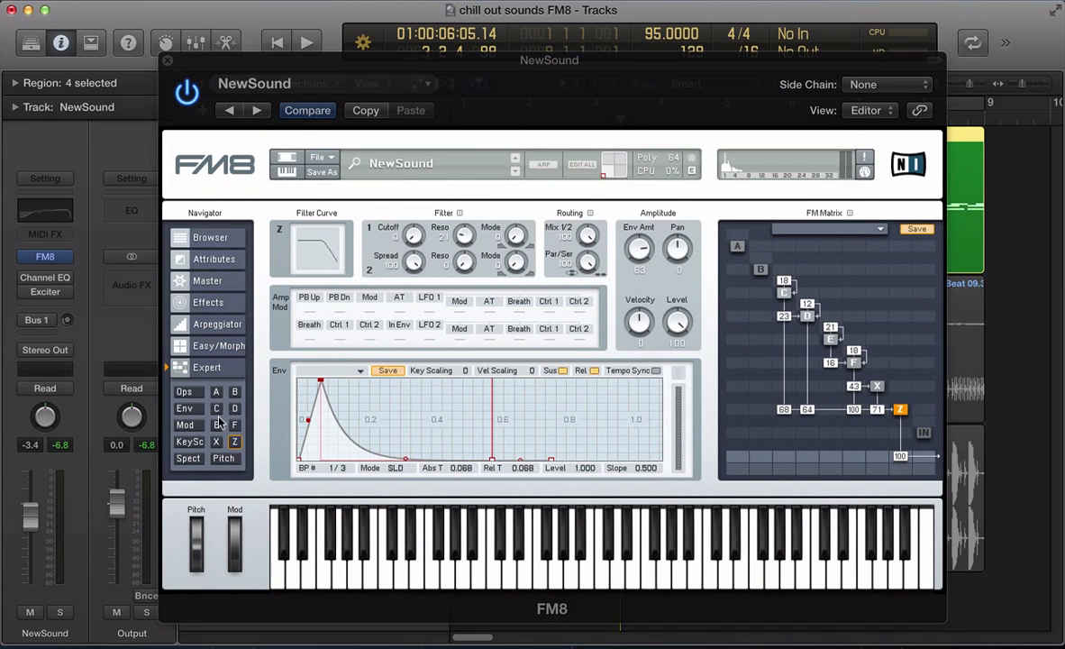
left_click(207, 348)
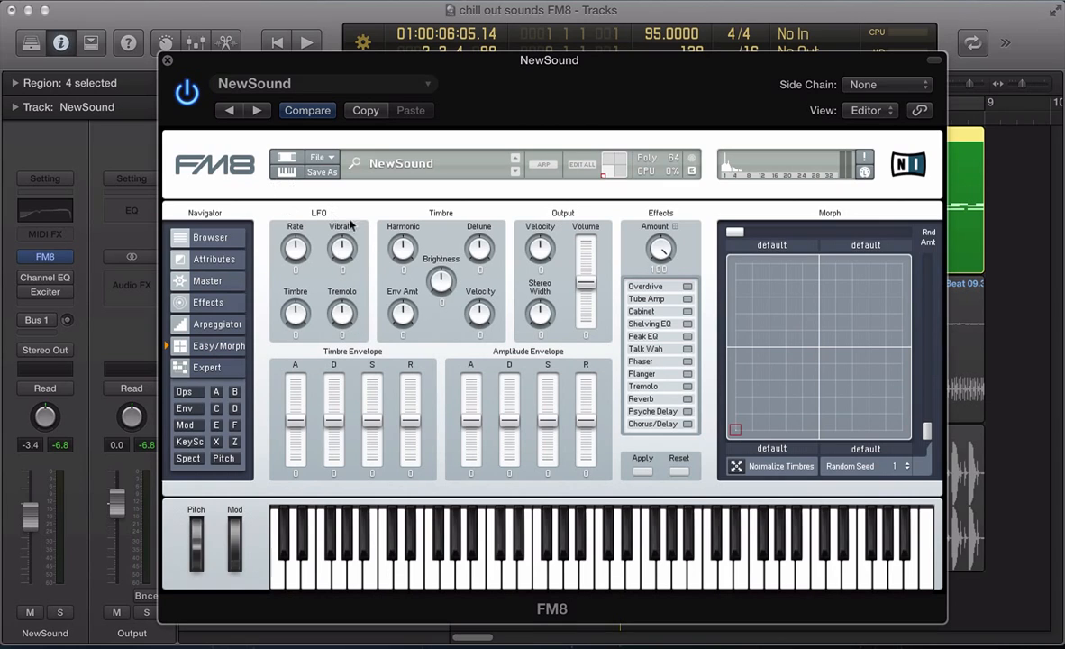
key("space")
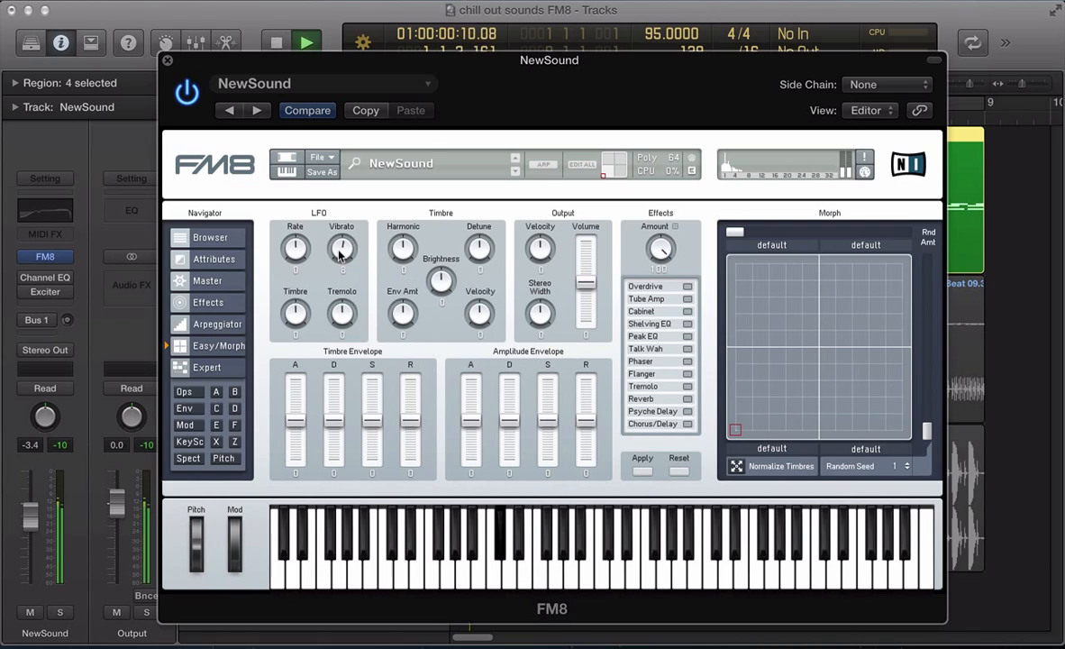
mouse_move(335, 246)
left_mouse_down()
mouse_move(333, 227)
mouse_move(335, 244)
left_mouse_up()
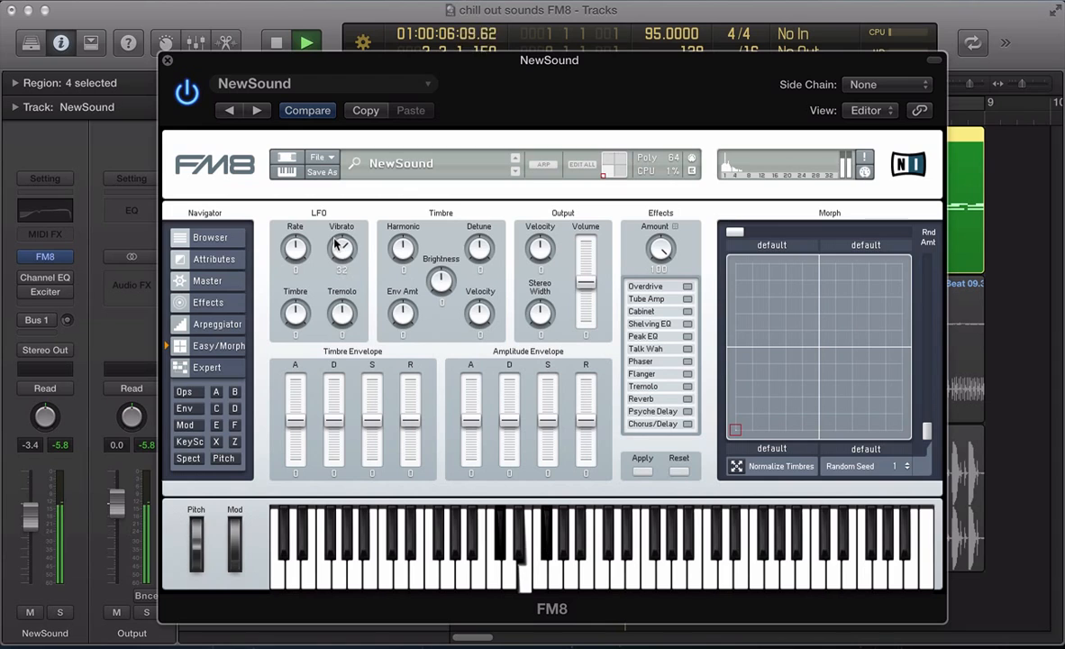
key("space")
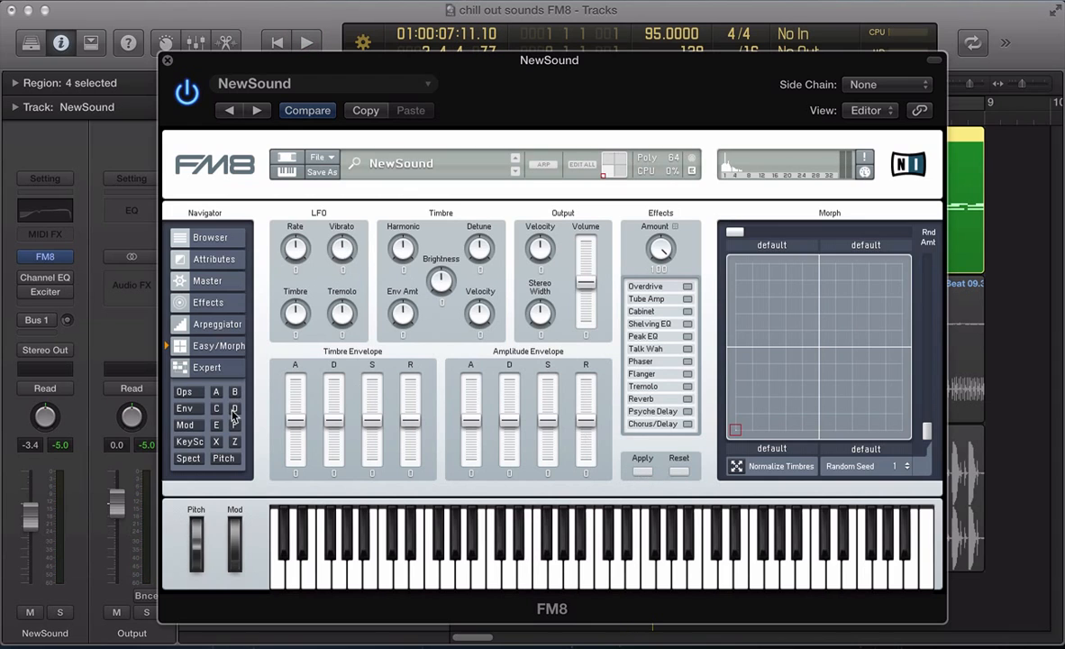
- Set LFO 1's pitch modulation to 17 and its key scale and velocity scale to 0, auditioning during playback
left_click(185, 427)
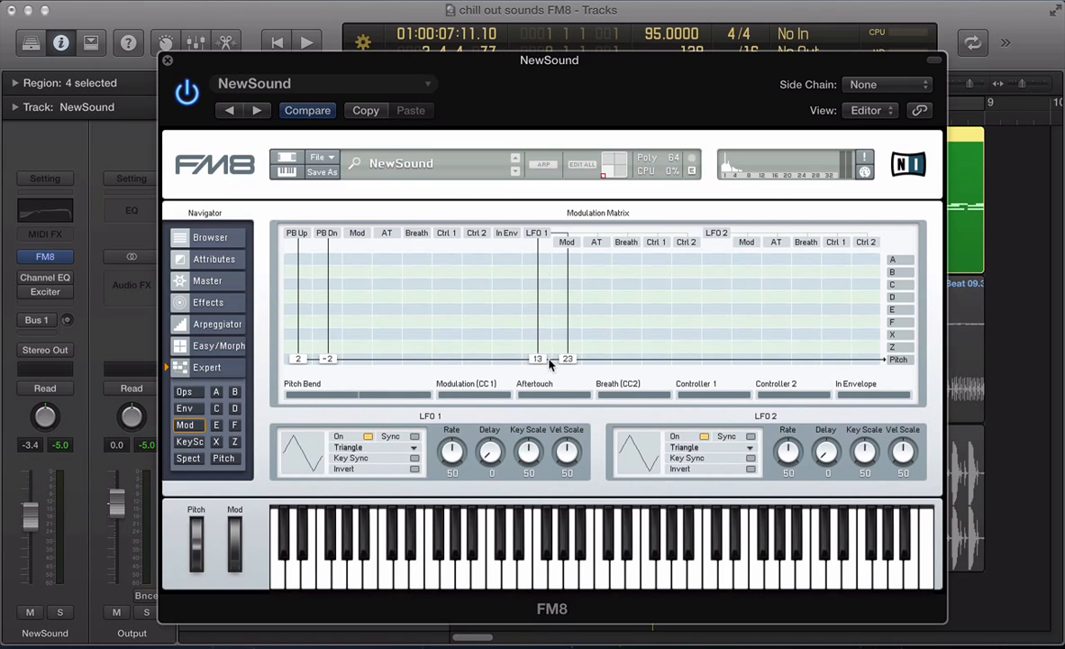
key("space")
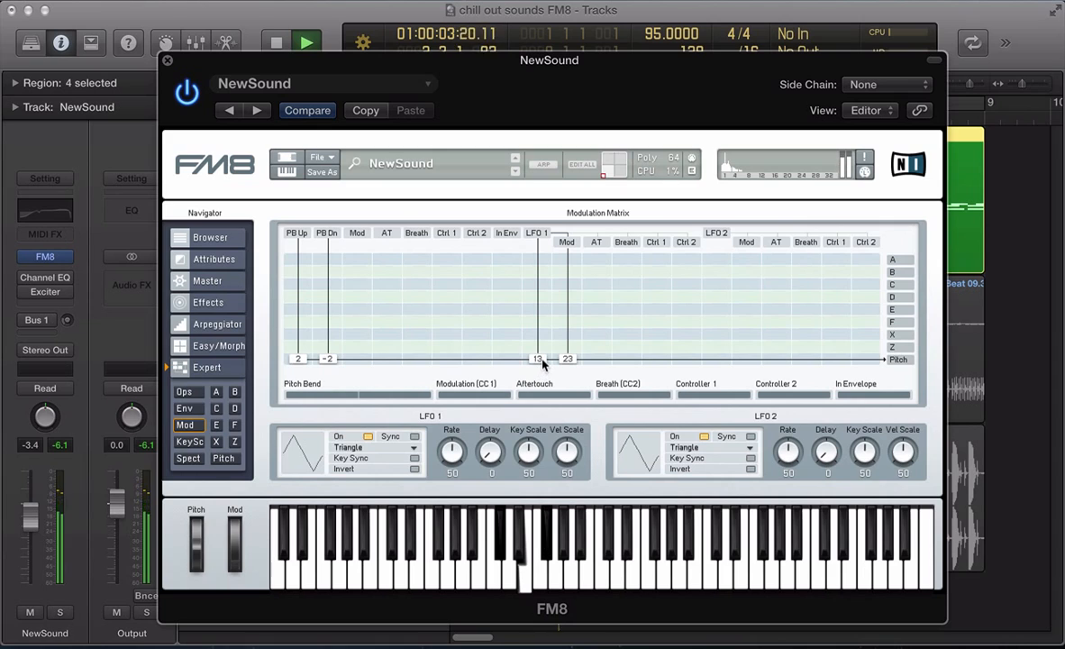
left_click_drag(541, 359, 545, 357)
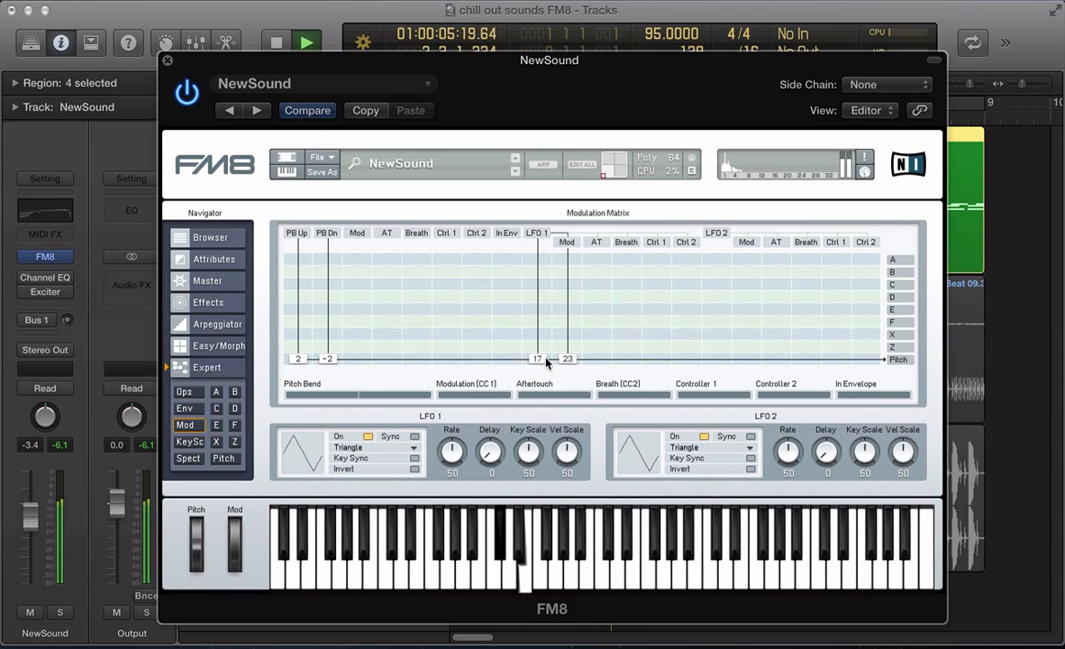
left_click_drag(527, 450, 540, 522)
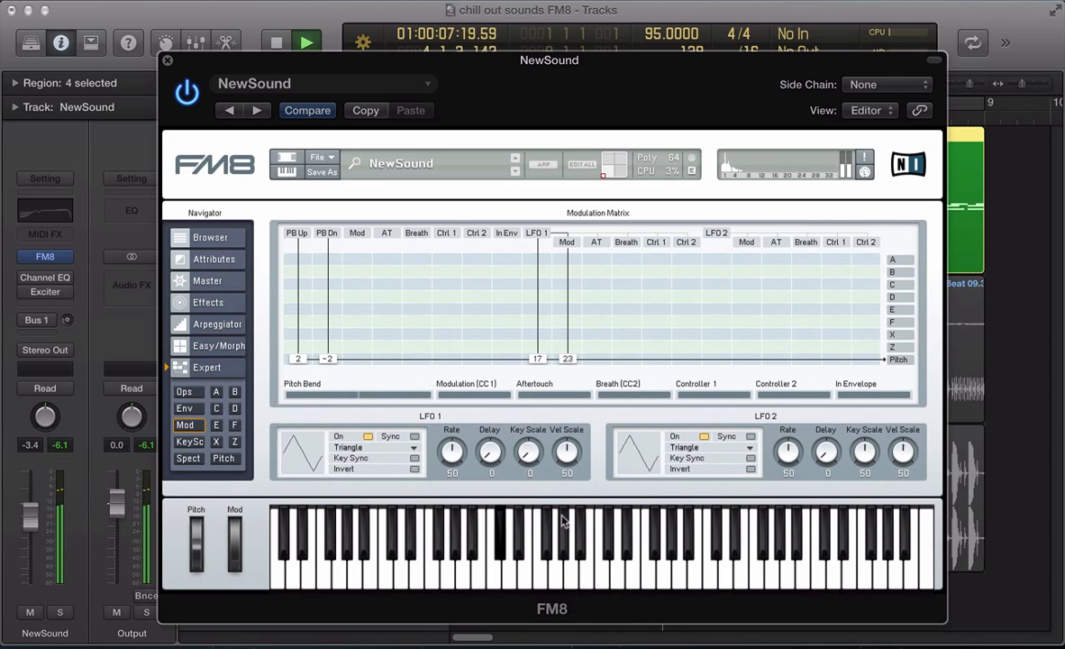
left_click_drag(567, 453, 567, 551)
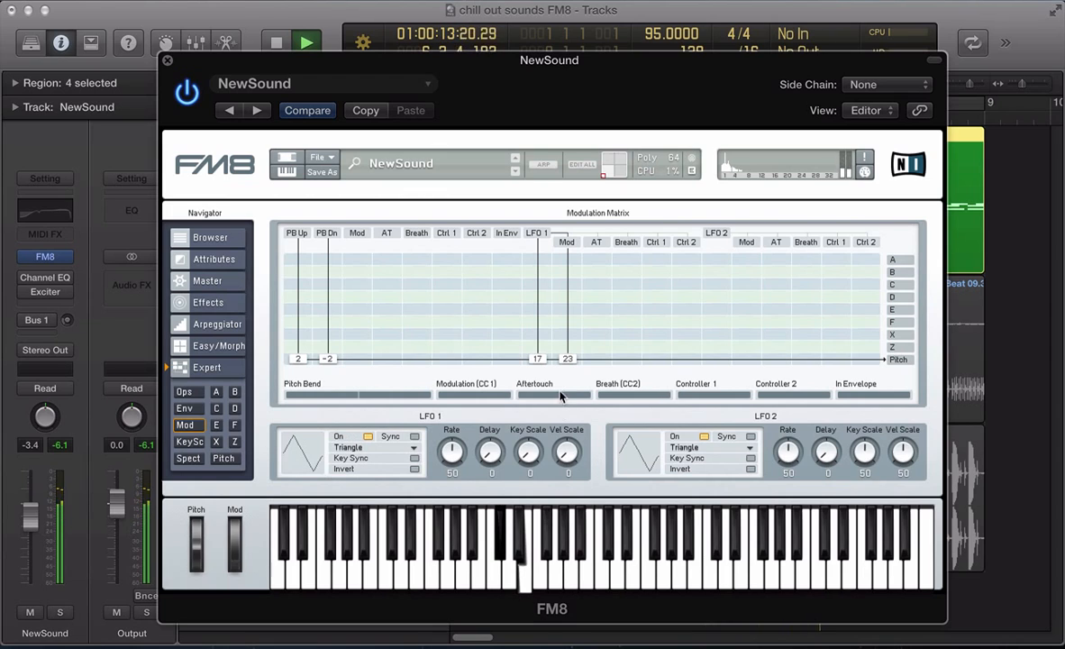
key("space")
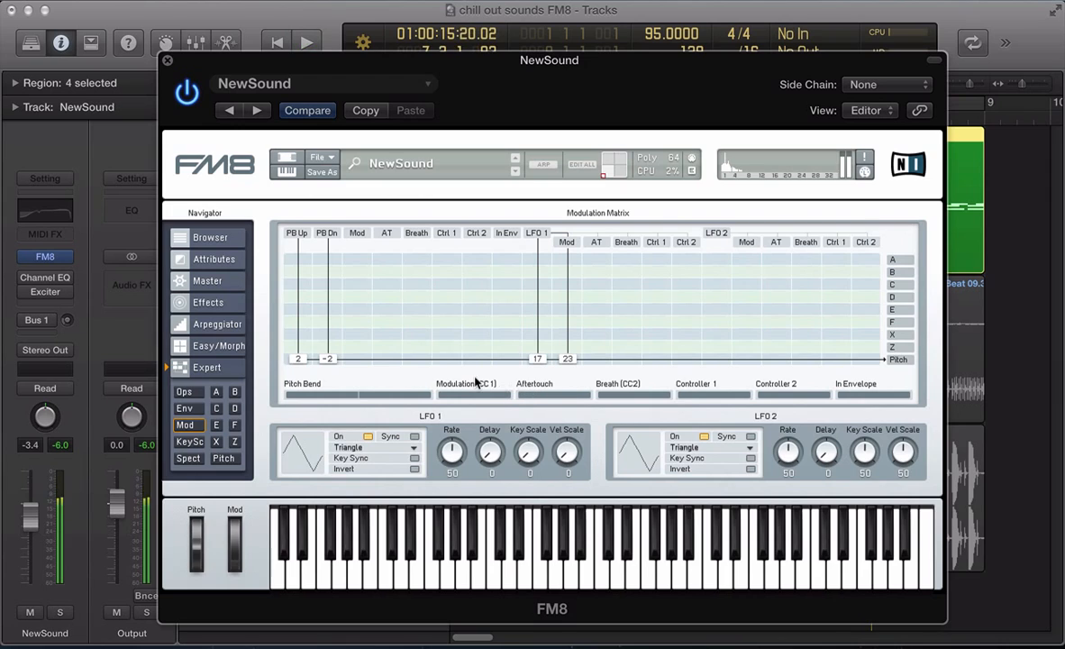
- Add a PsycheDelay effect with time 43, detune 12 and dry/wet 16, and audition it with the lead
left_click(210, 308)
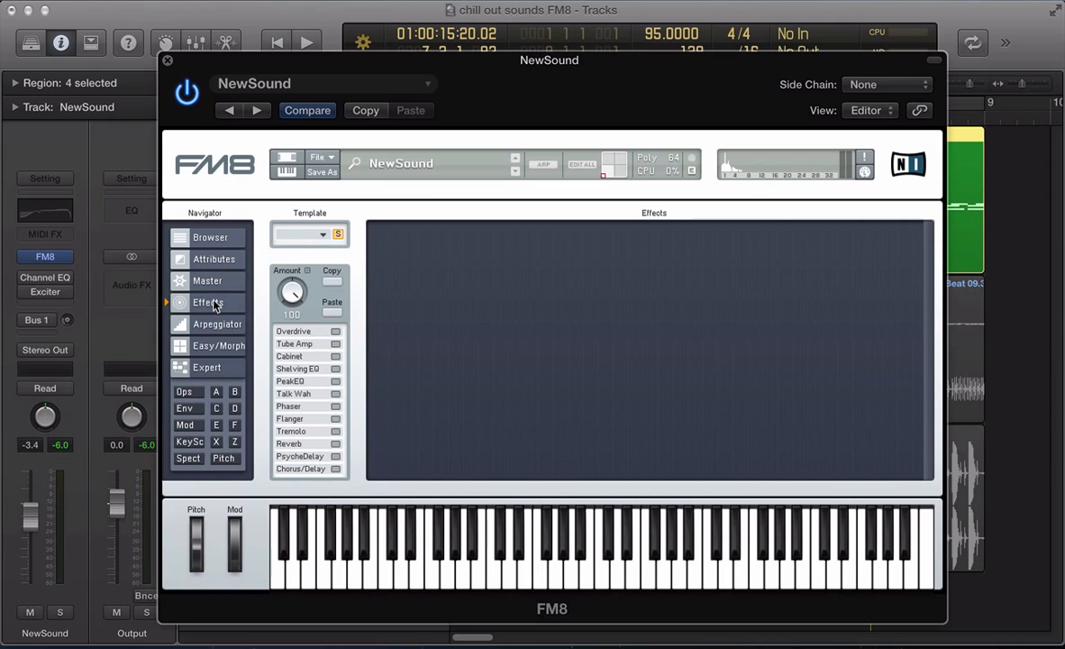
left_click(335, 457)
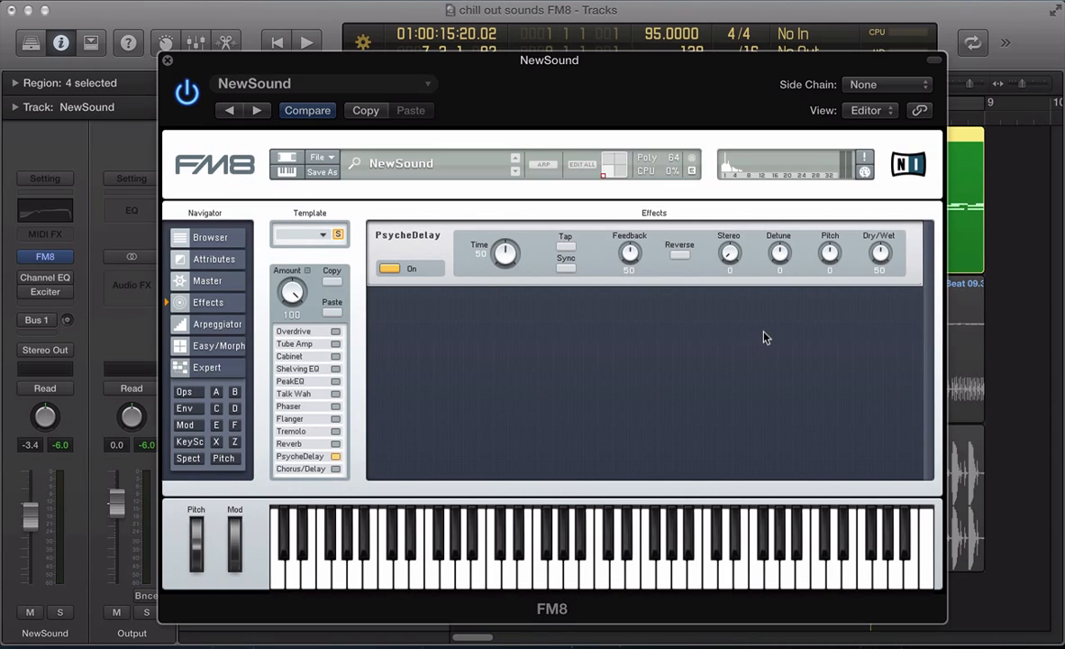
left_click_drag(503, 250, 512, 259)
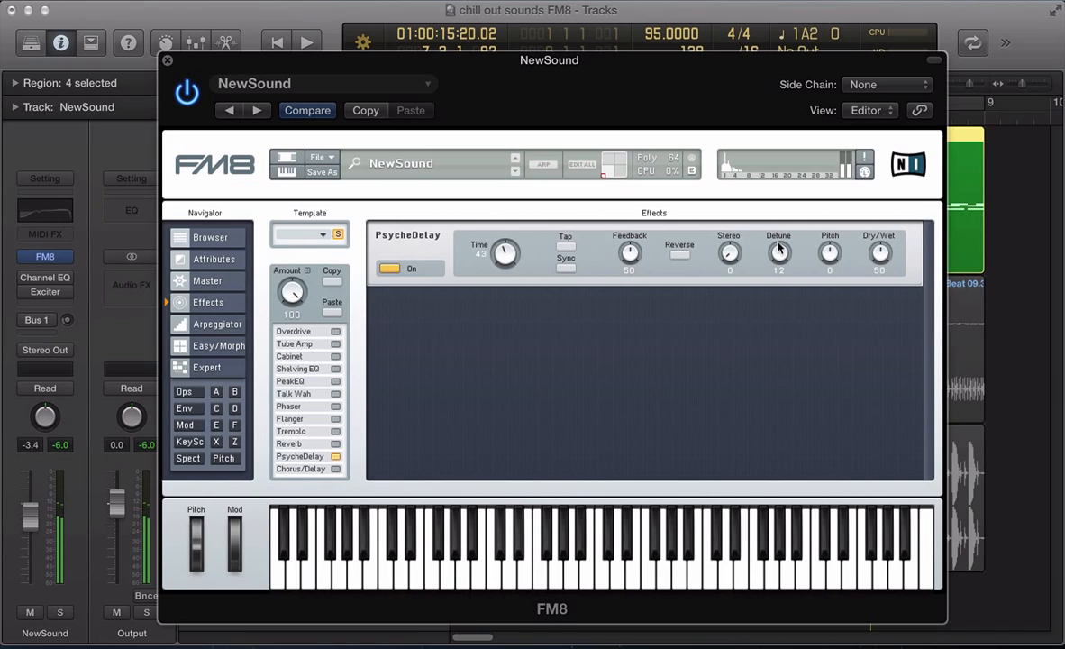
left_click_drag(883, 269, 880, 284)
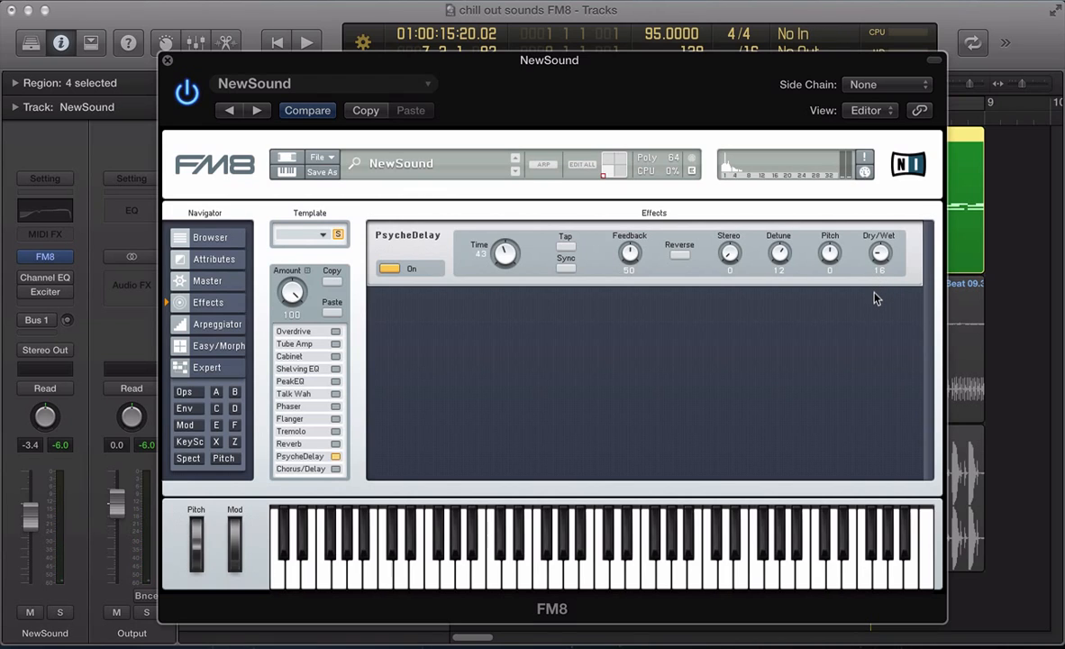
key("space")
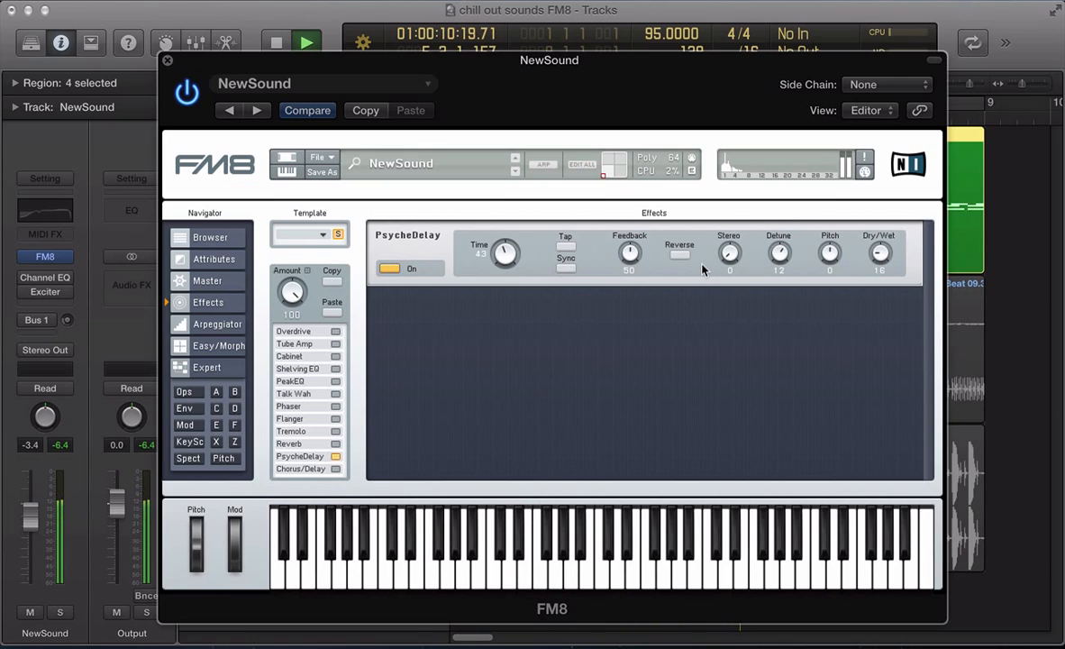
key("space")
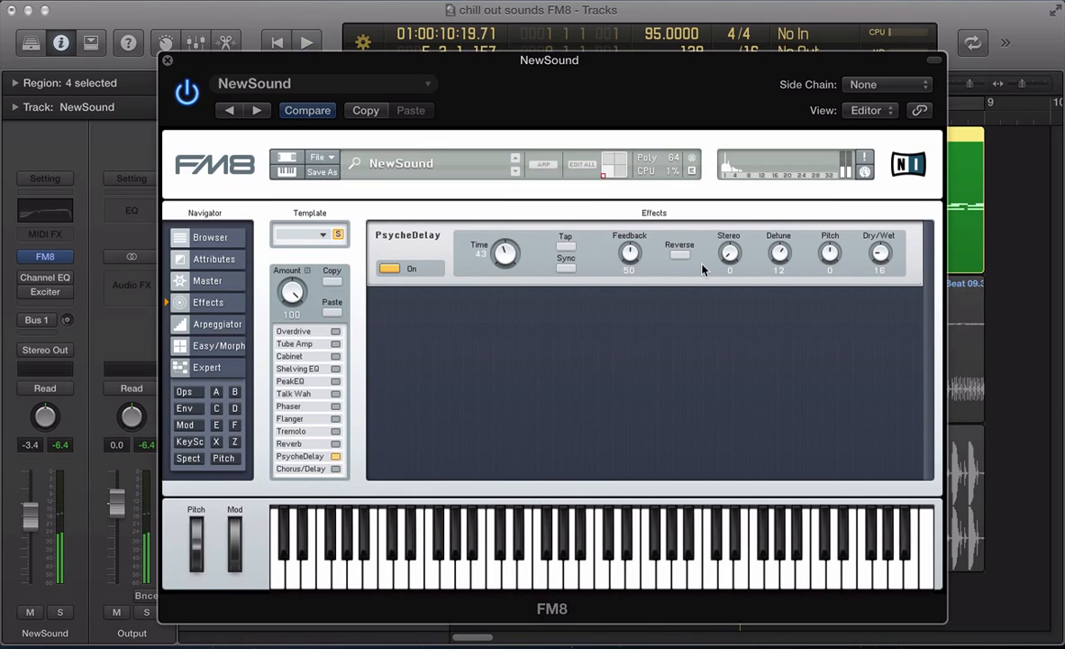
- Enable the Channel EQ on the NewSound track and compare the sound with and without it during playback
left_click(45, 278)
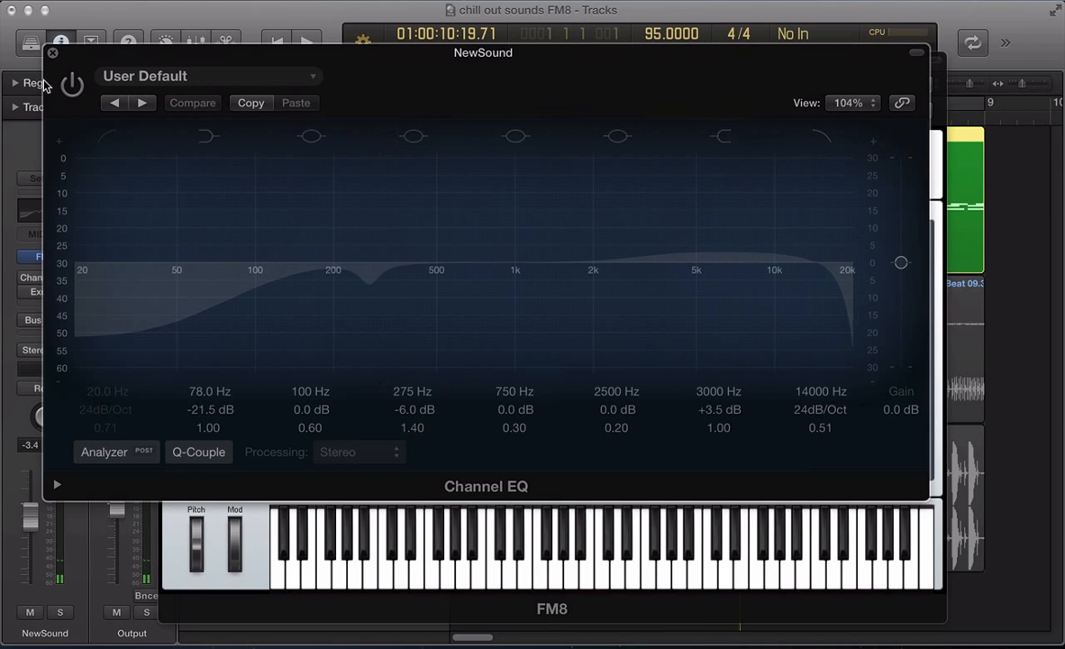
left_click(72, 83)
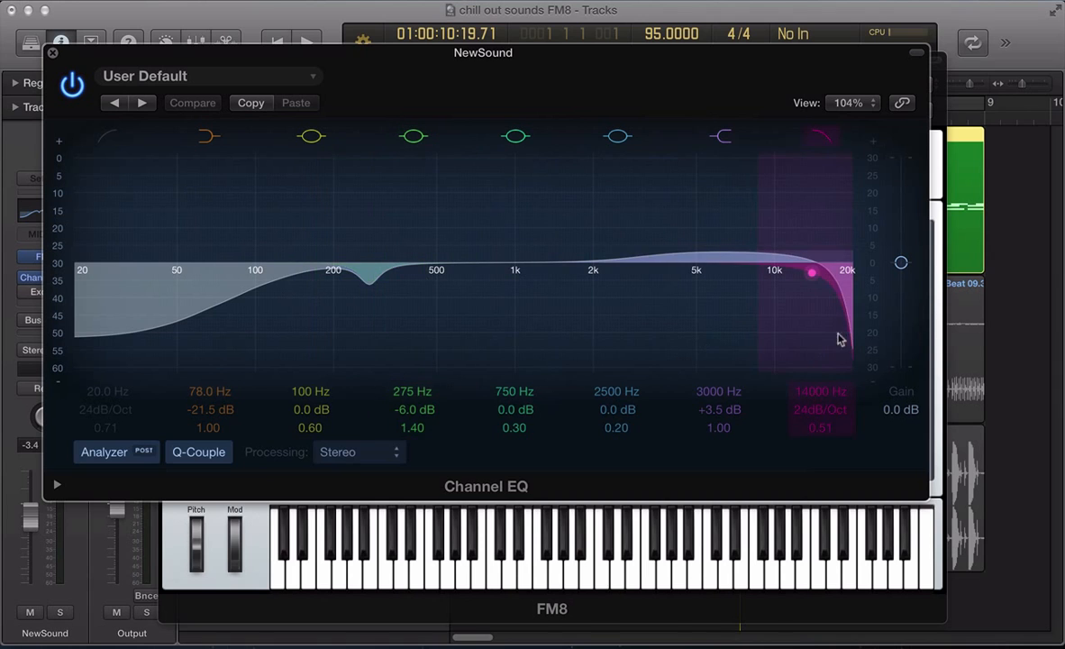
key("space")
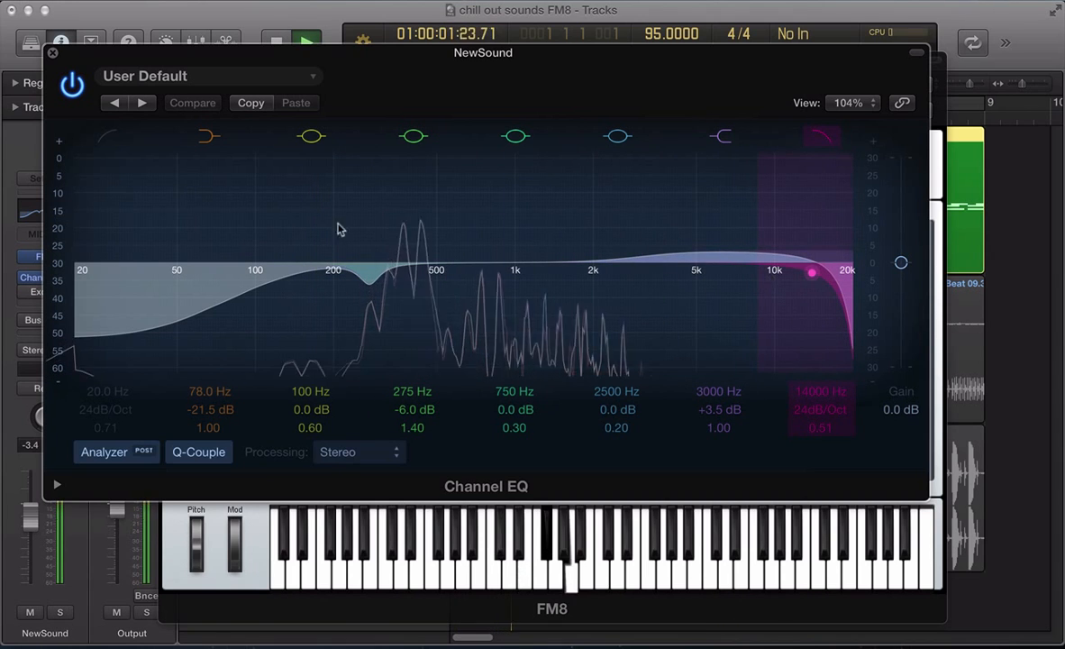
left_click(72, 85)
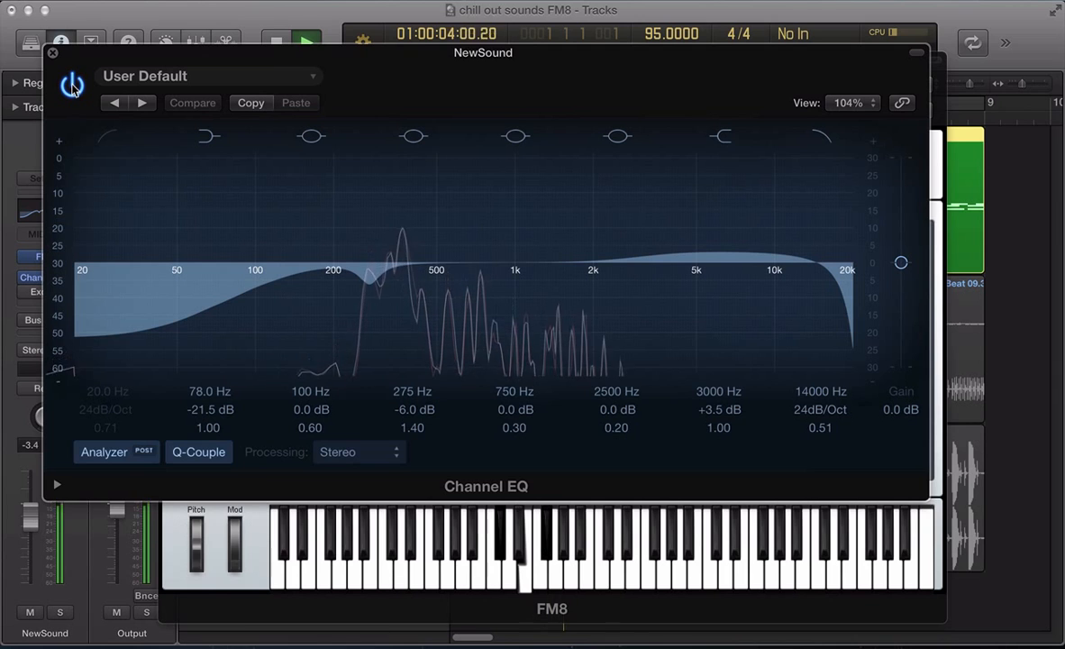
left_click(72, 84)
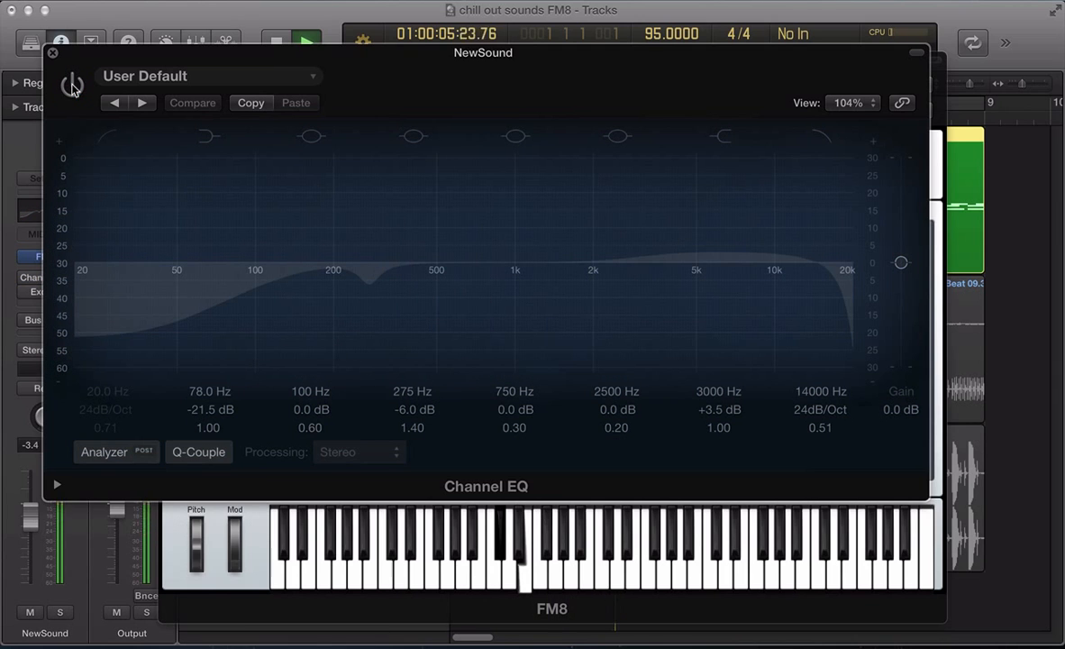
left_click(72, 84)
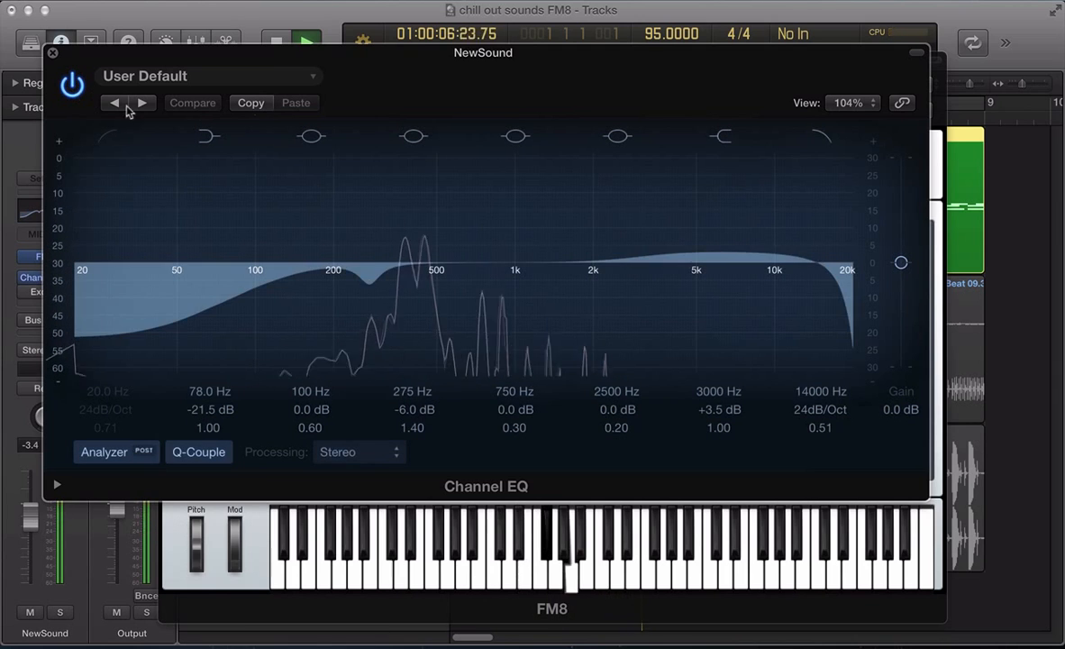
- Enable the Exciter on the NewSound track with harmonics at 62.7% and audition the lead through it
left_click(53, 53)
key("space")
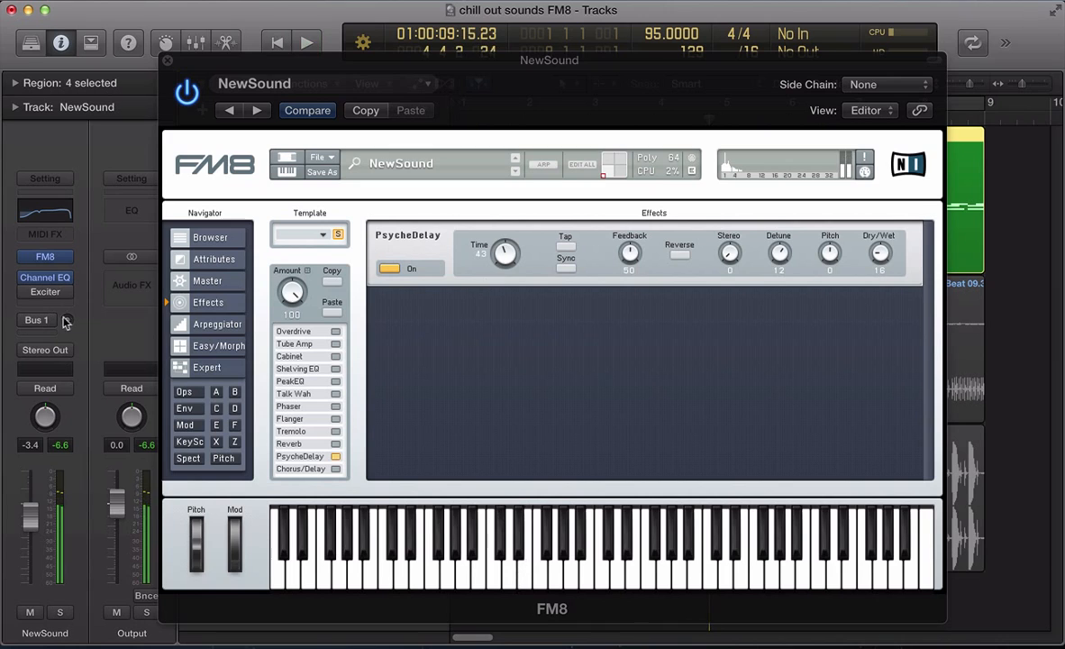
left_click(39, 297)
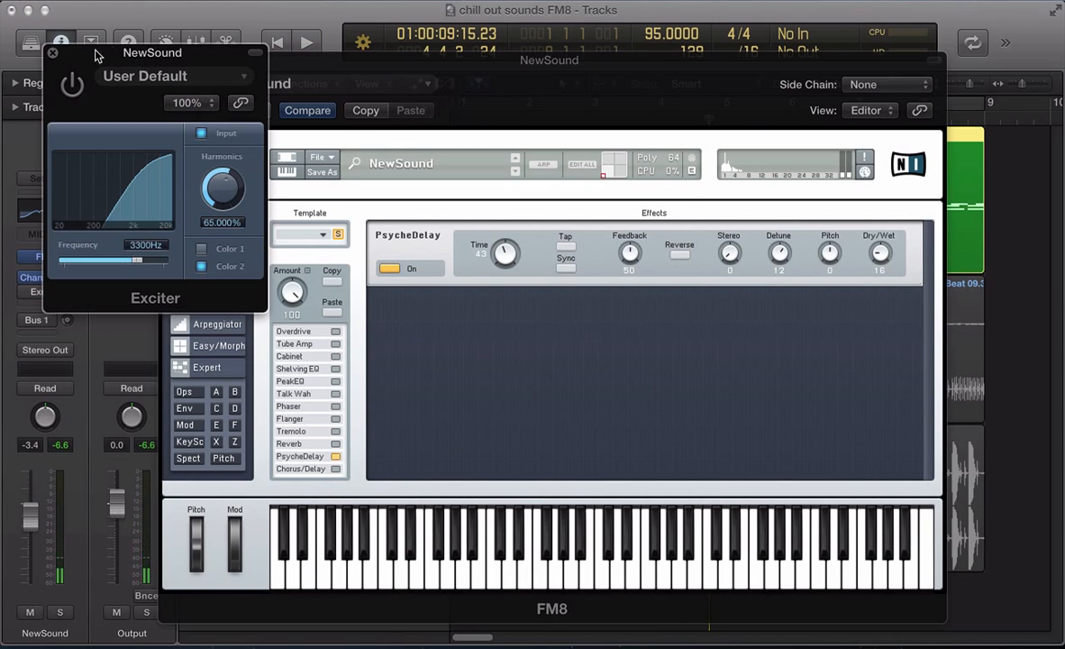
left_click_drag(90, 11, 534, 140)
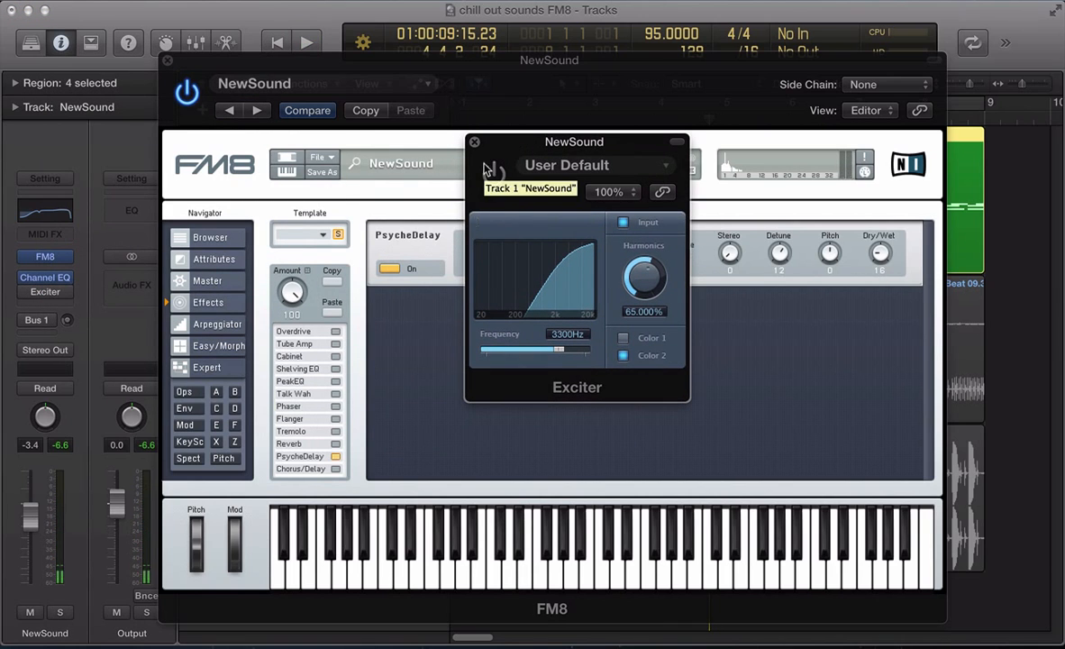
key("space")
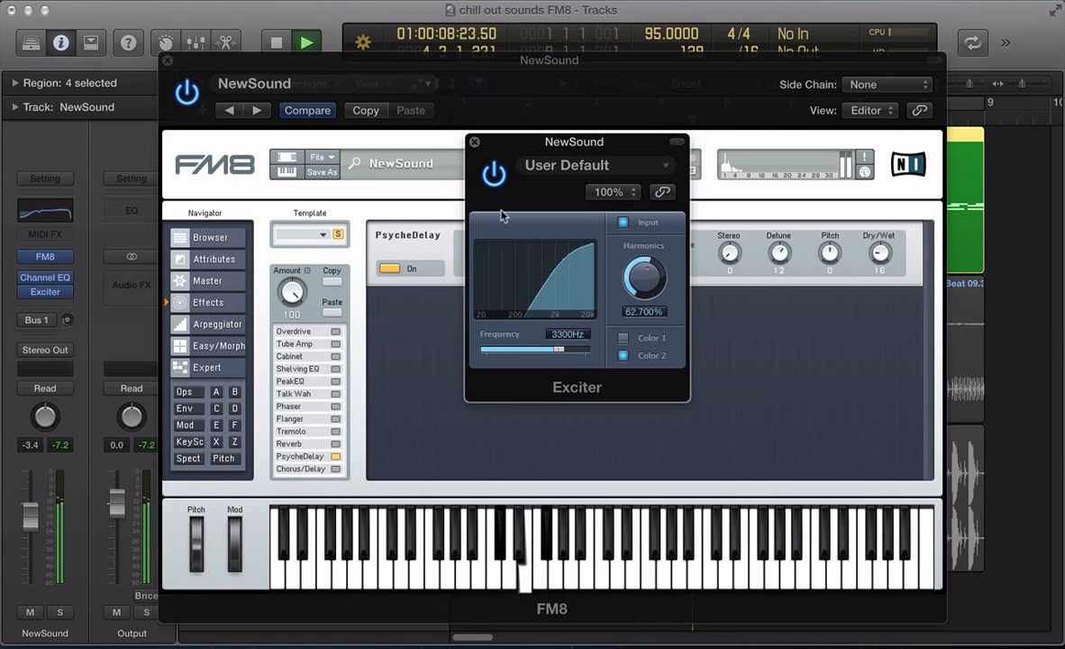
key("space")
- Activate the NewSound track's Bus 1 send to the ValhallaVintageVerb reverb, audition the lead, and close the effect windows
left_click(37, 320)
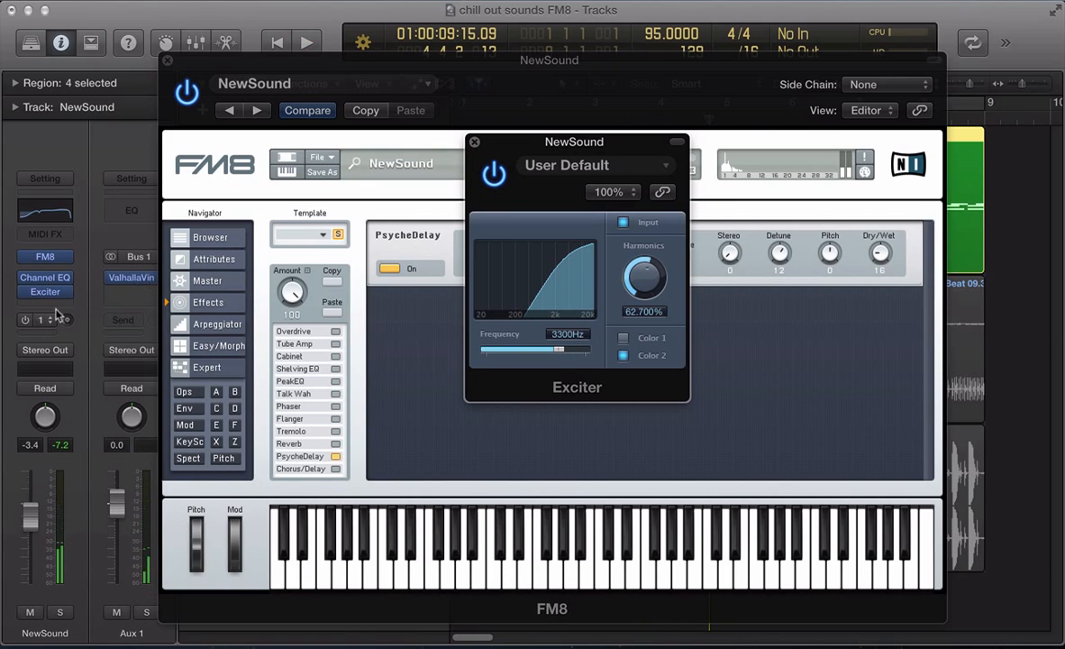
left_click(26, 321)
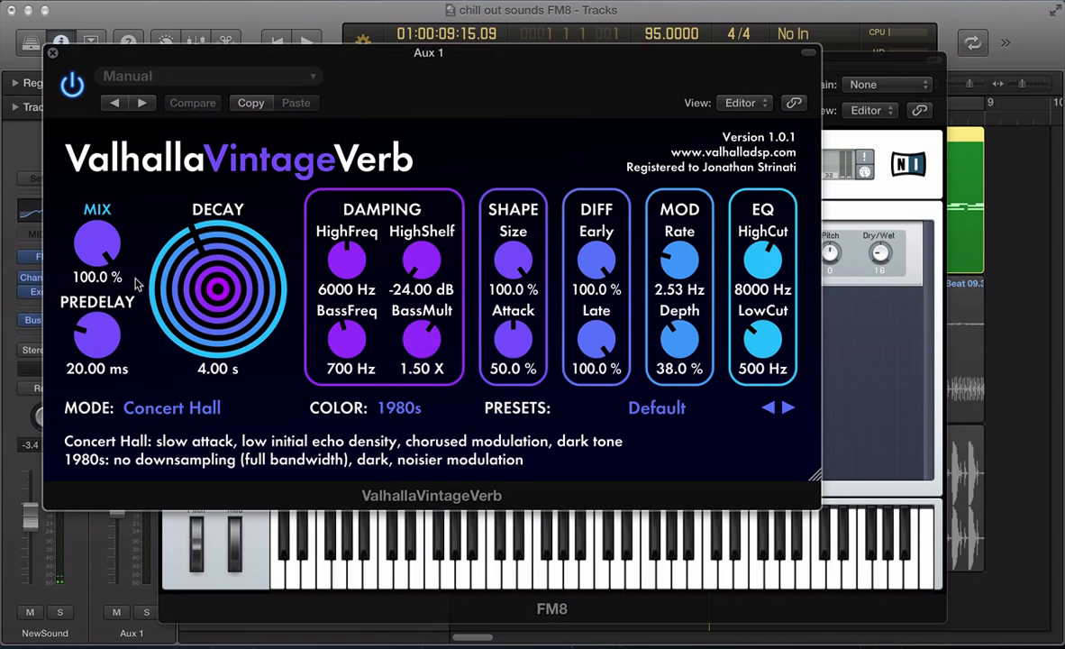
left_click(129, 276)
key("space")
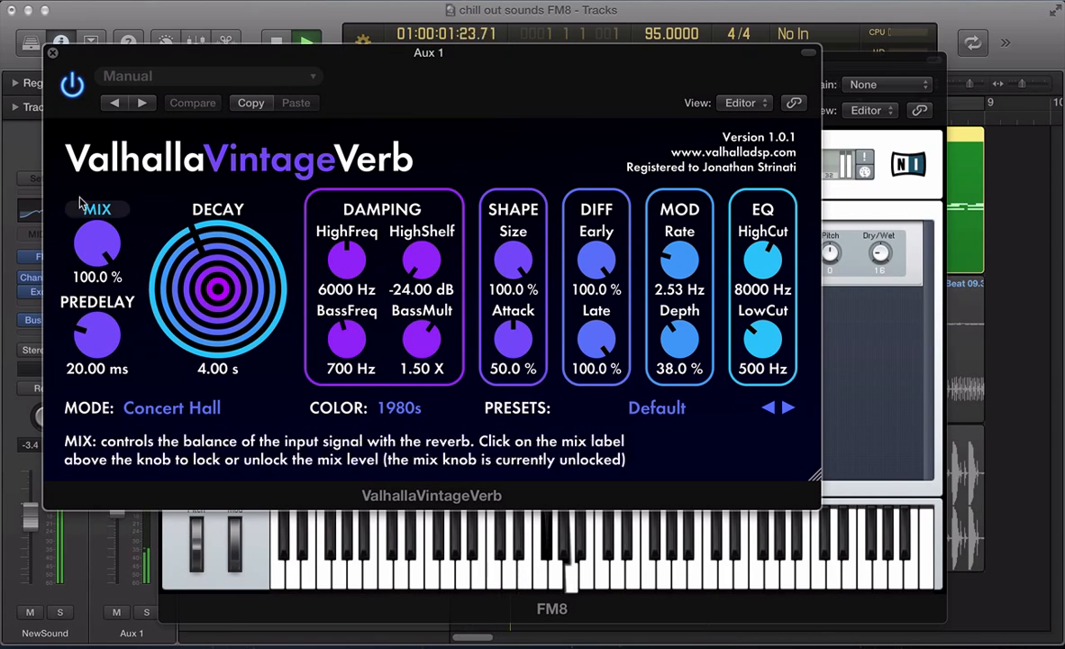
left_click(53, 54)
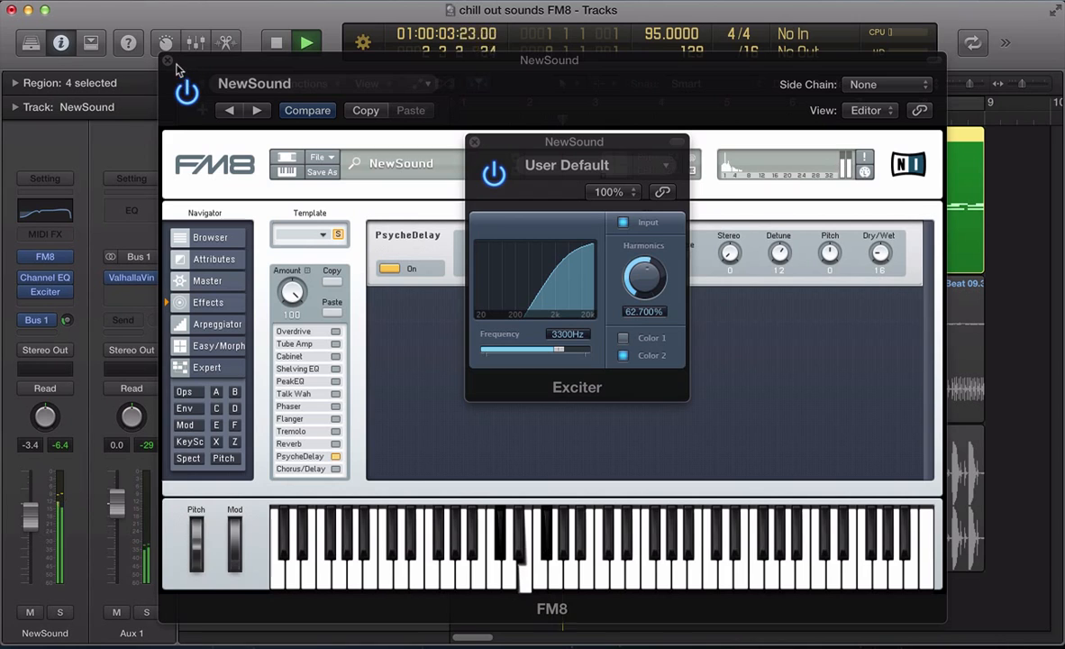
left_click(473, 142)
key("space")
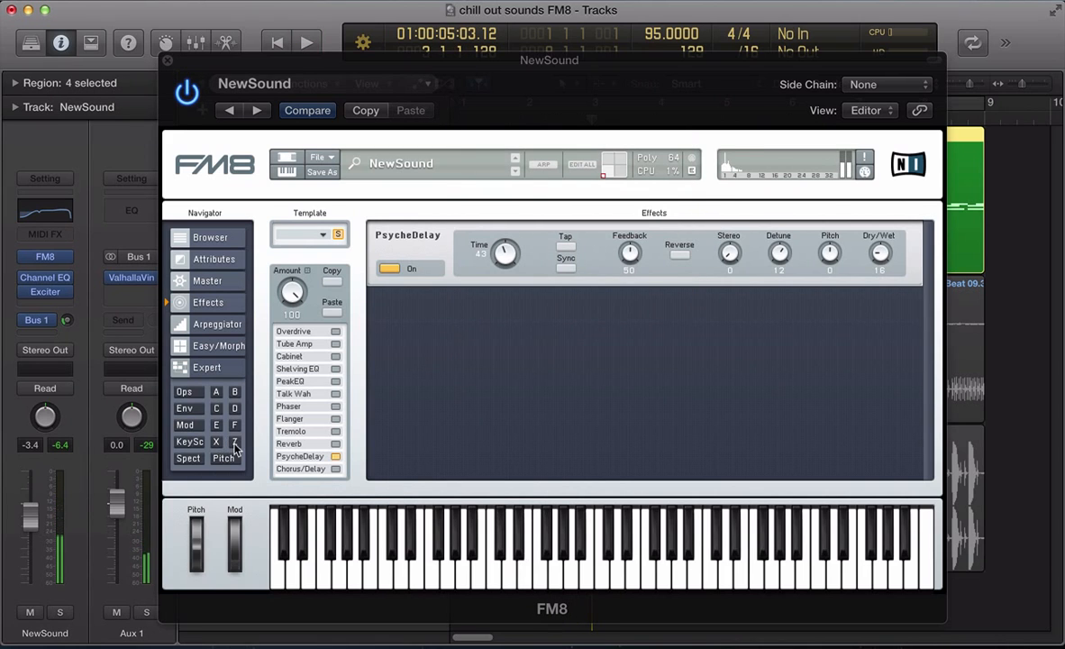
- Try different envelope amounts on FM8's filter operator Z while the lead plays
left_click(235, 443)
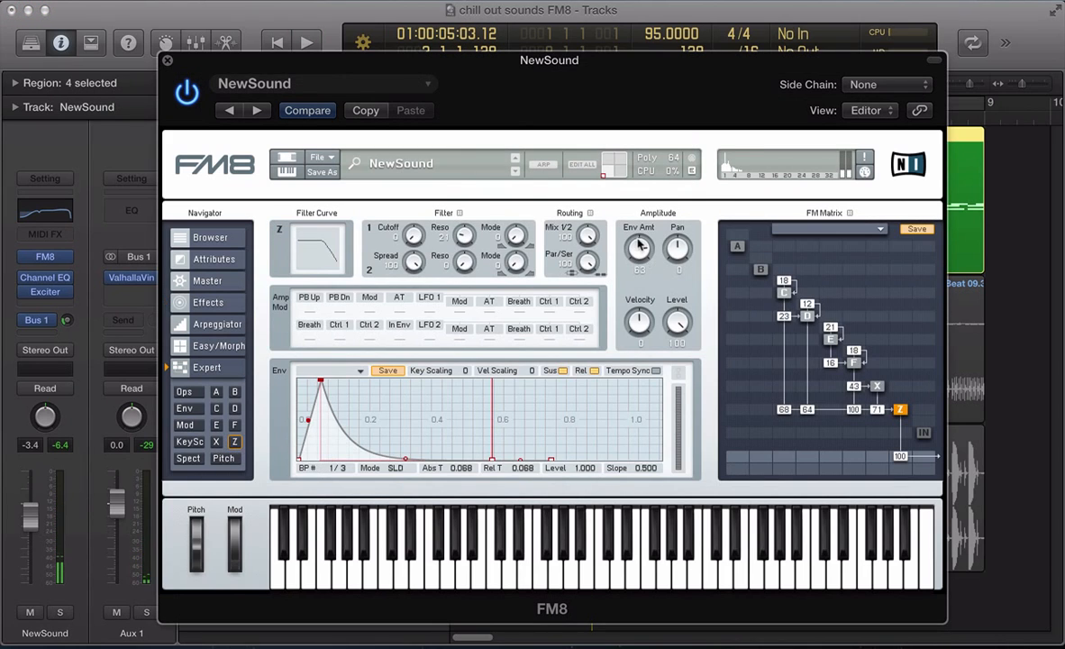
key("space")
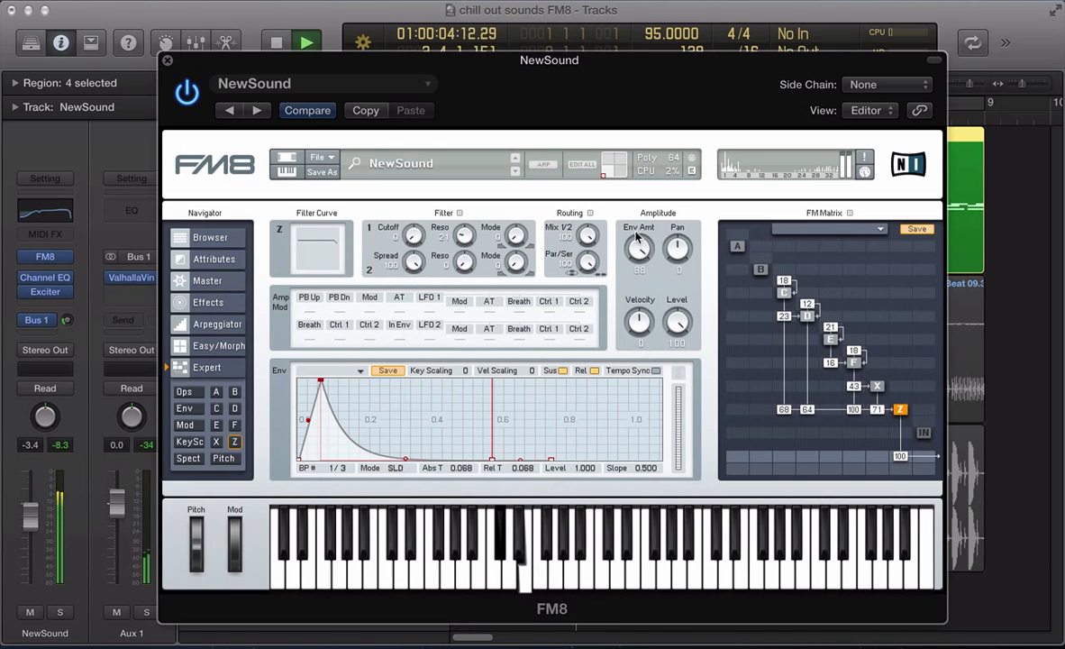
mouse_move(636, 266)
left_mouse_down()
mouse_move(638, 236)
mouse_move(640, 258)
left_mouse_up()
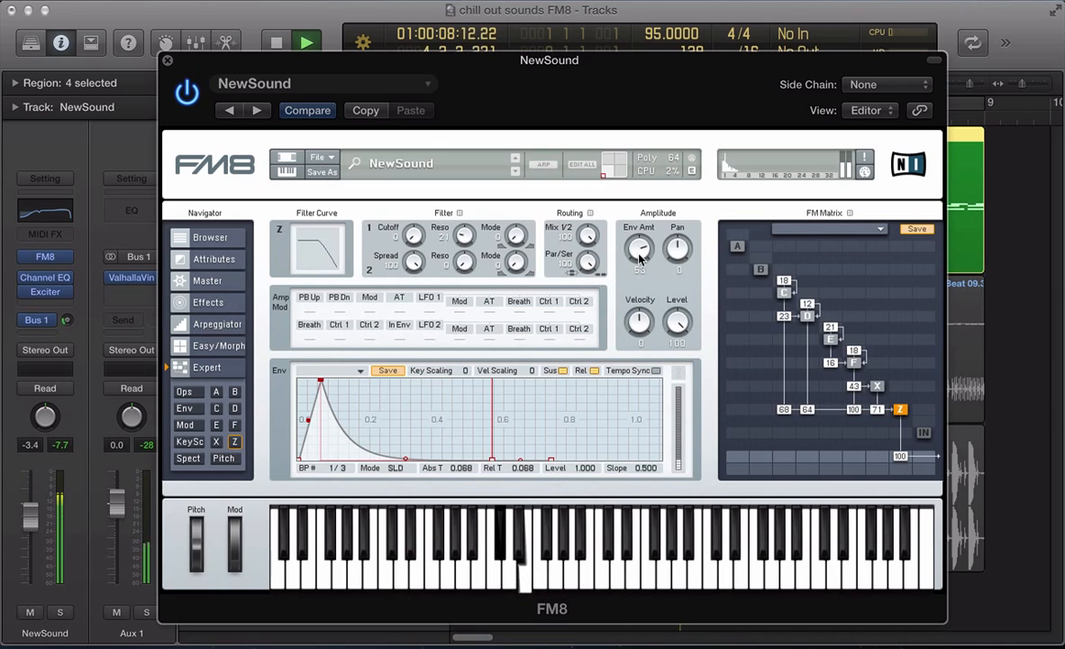
- Hide the FM8 window and turn off solo mode to play the lead together with both beat tracks
key("space")
key("space")
key("space")
key("super+w")
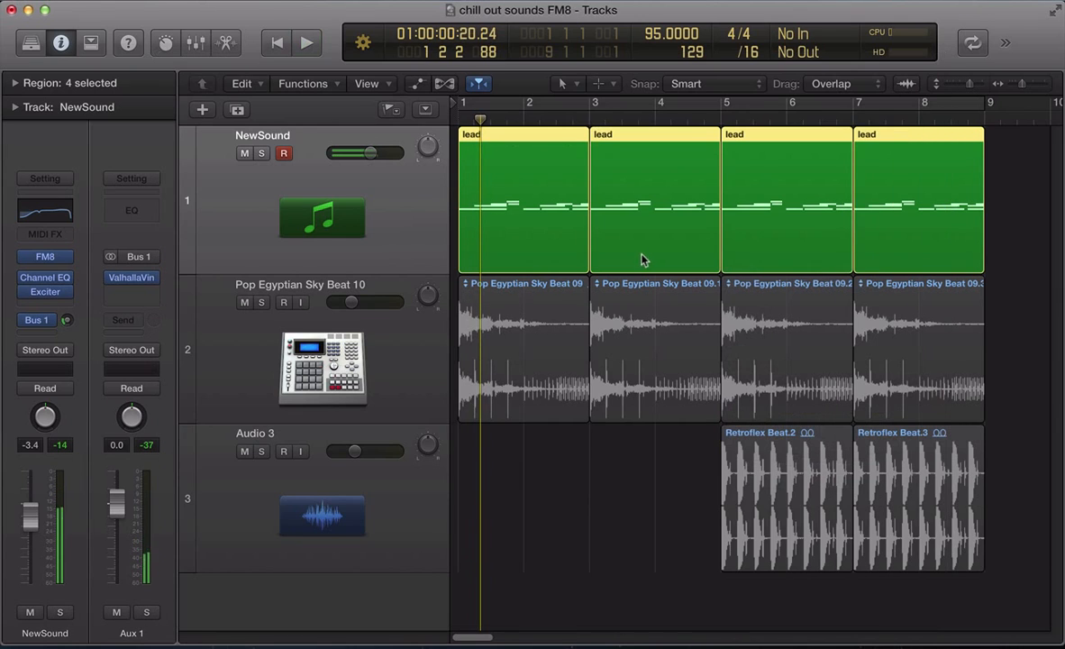
key("space")
key("space")
key("ctrl+s")
key("space")
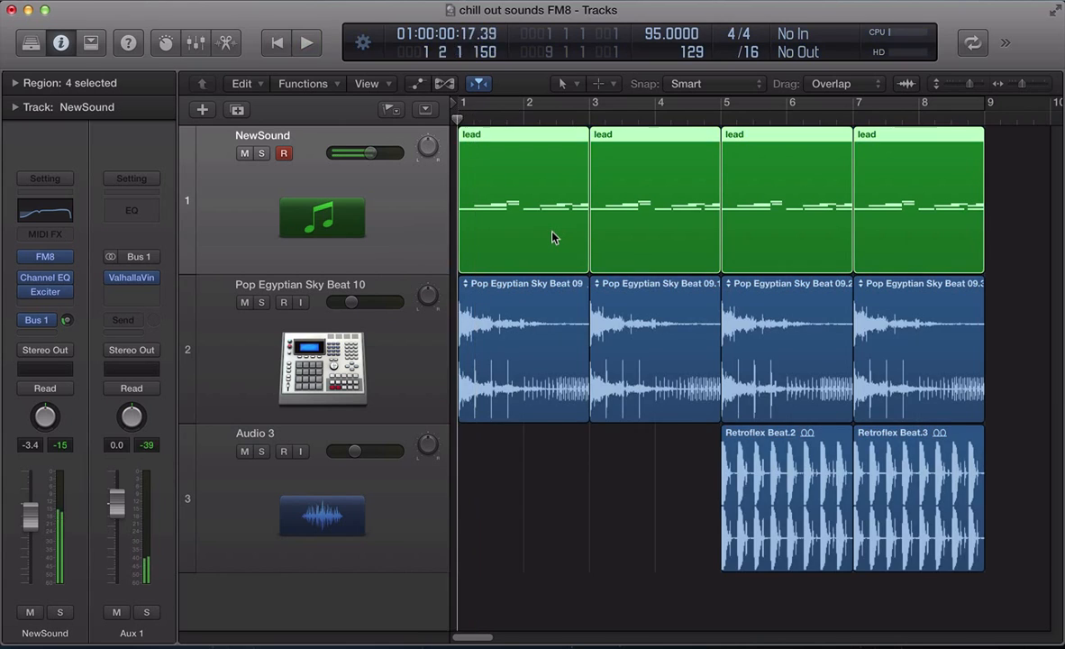
- Reopen FM8 and lower operator Z's envelope amount while auditioning the full mix
key("v")
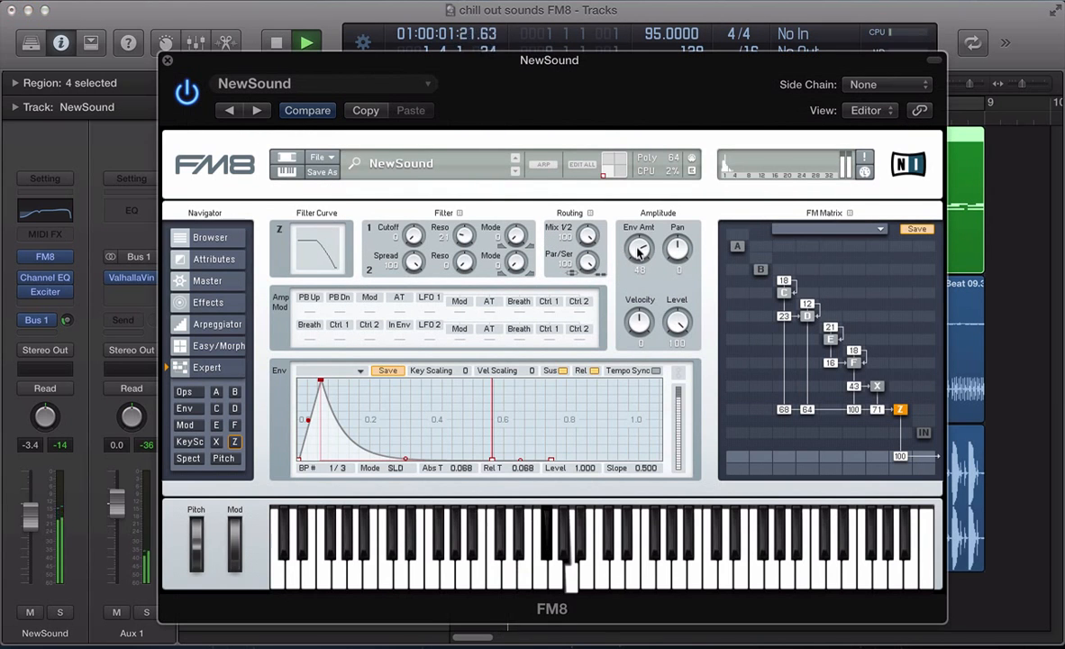
mouse_move(638, 255)
left_mouse_down()
mouse_move(635, 269)
mouse_move(641, 238)
mouse_move(637, 262)
left_mouse_up()
key("space")
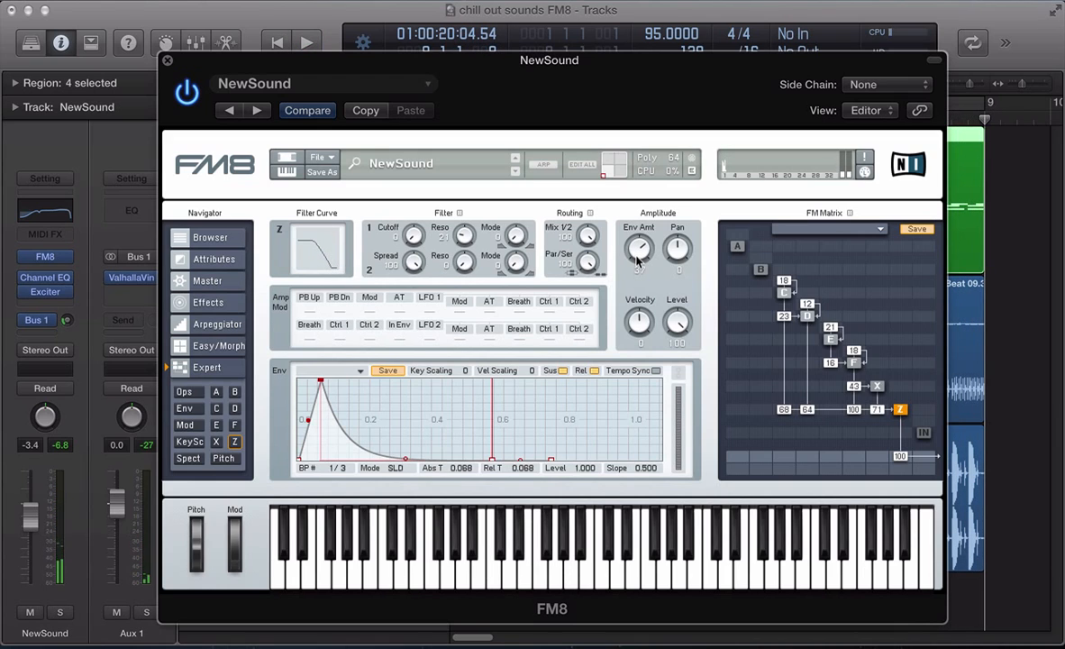